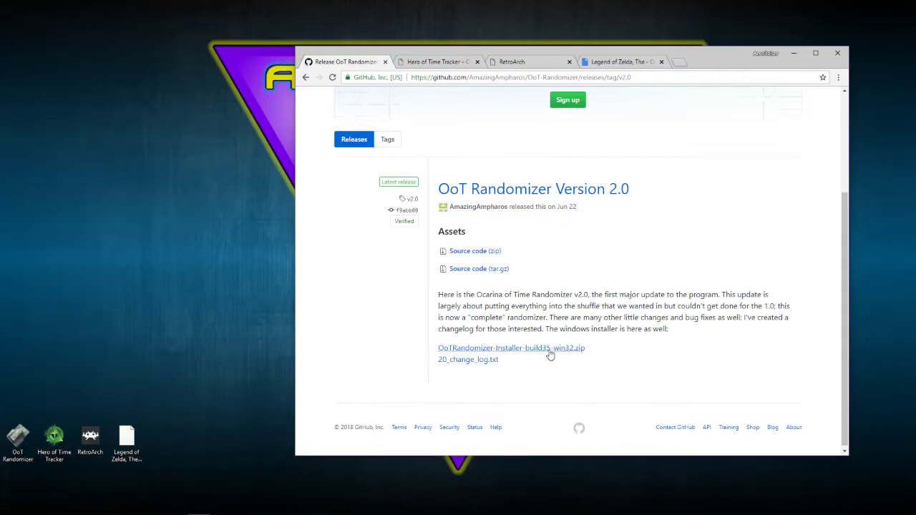
Download OoTRandomizer-Installer-build35-win32.zip from the OoT Randomizer v2.0 GitHub release page.
left_click(536, 351)
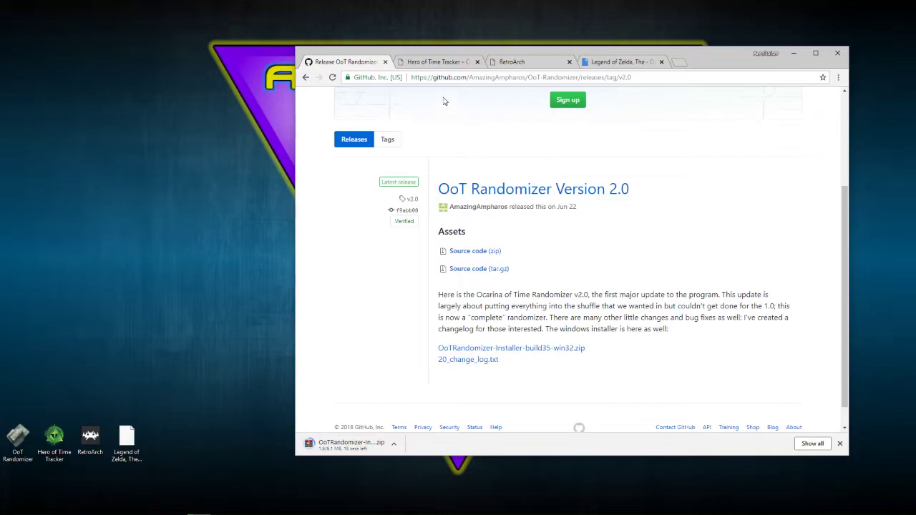
Download the installable Hero of Time Tracker (.exe), then move to the RetroArch page.
left_click(438, 62)
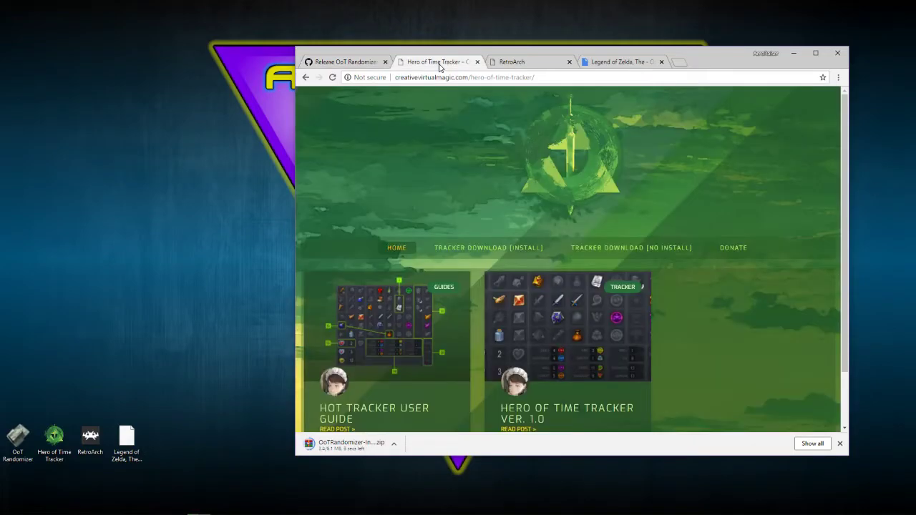
scroll(471, 179, "down", 1)
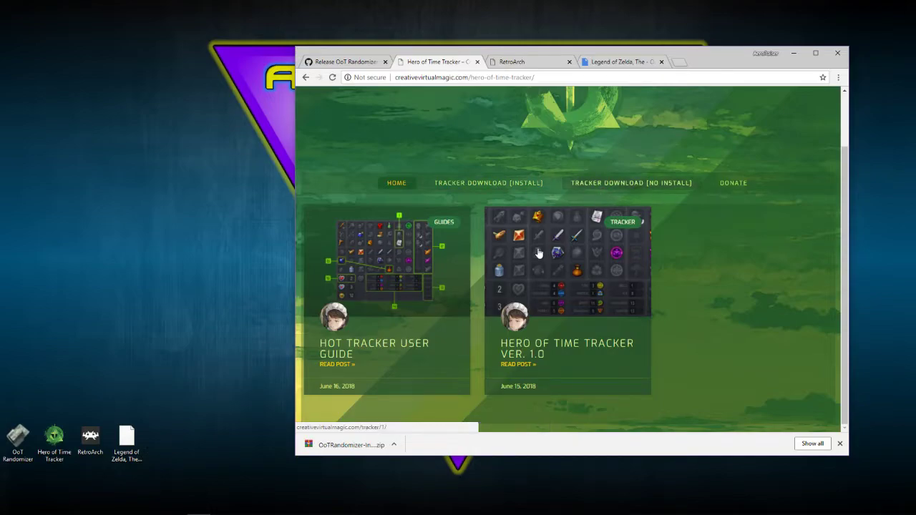
left_click(501, 184)
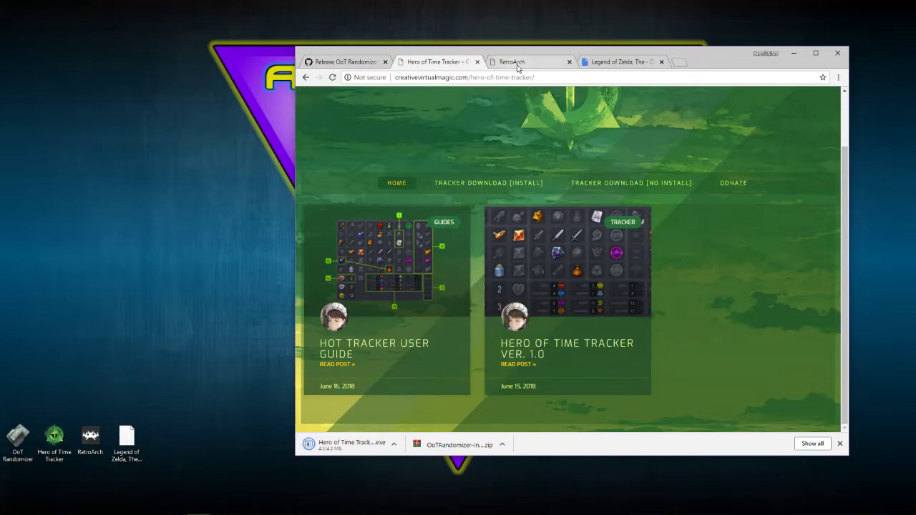
left_click(516, 62)
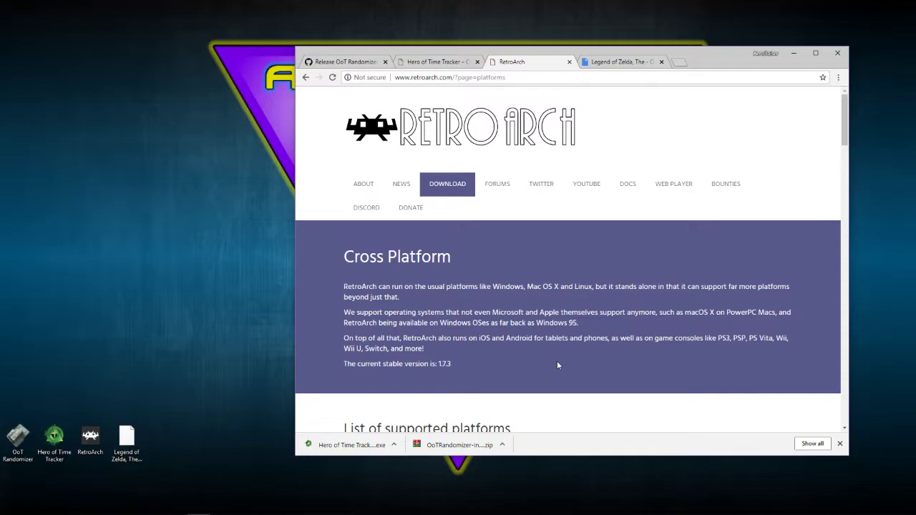
Scroll the RetroArch downloads page to the Windows installers in the supported platforms list.
scroll(557, 365, "down", 3)
scroll(437, 186, "up", 2)
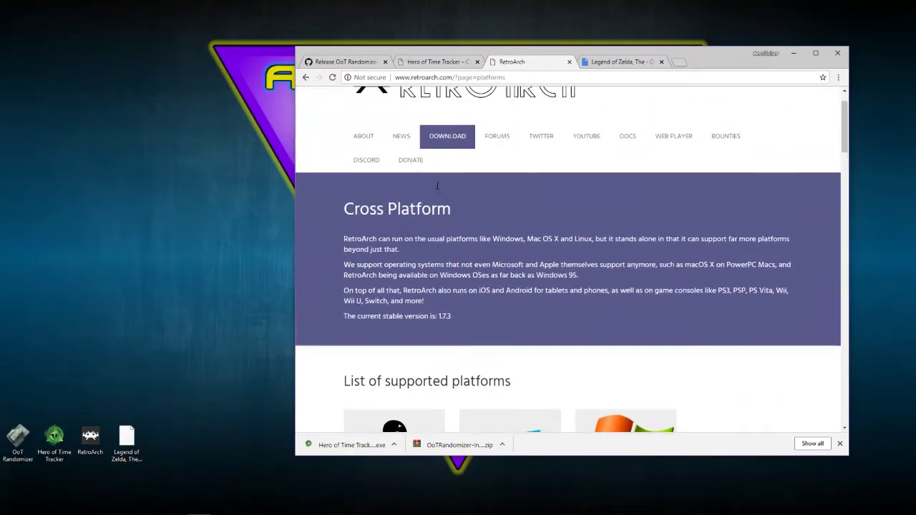
scroll(438, 187, "up", 1)
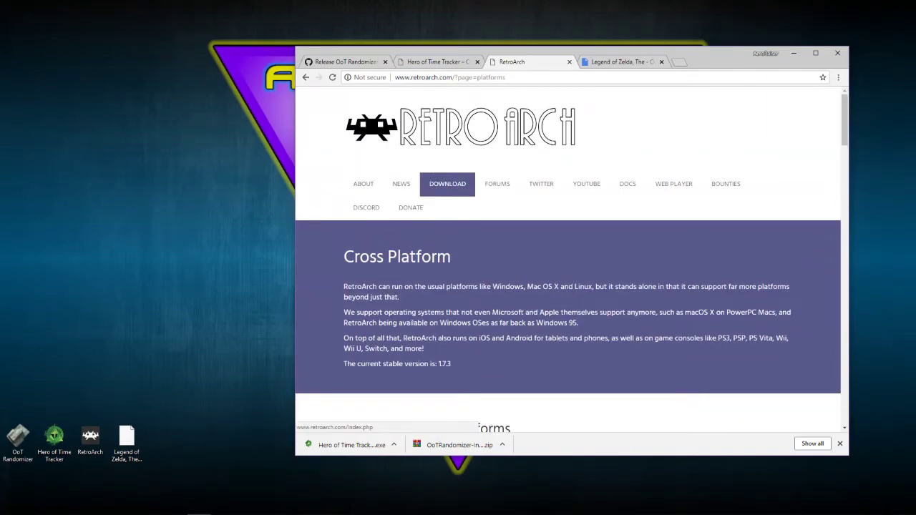
scroll(456, 188, "down", 2)
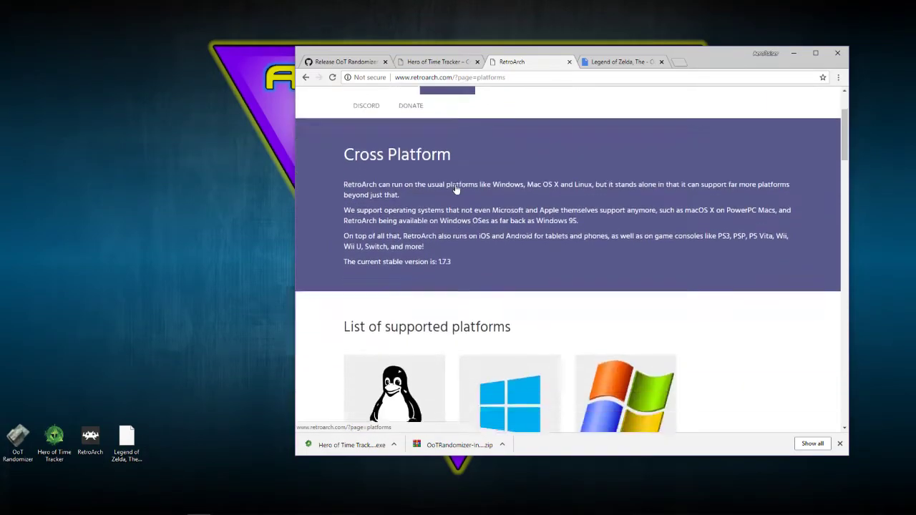
scroll(456, 187, "down", 3)
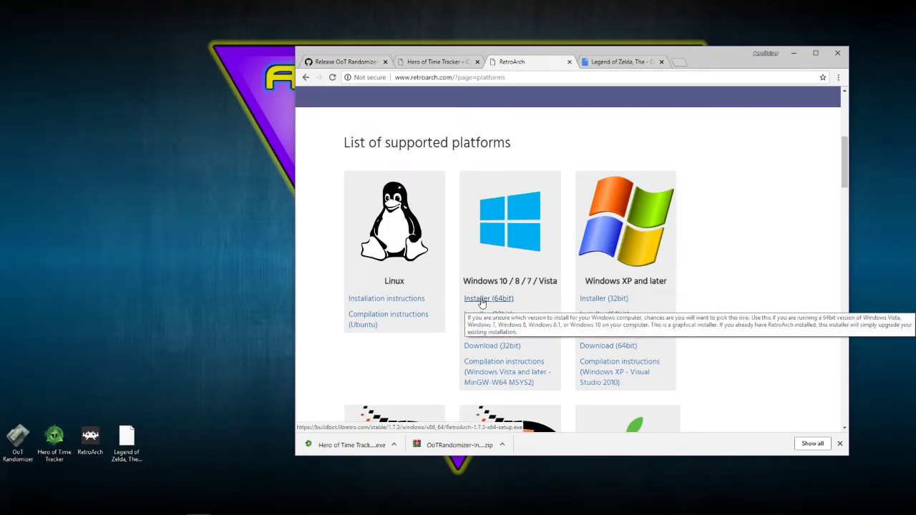
scroll(481, 303, "down", 2)
scroll(557, 371, "up", 3)
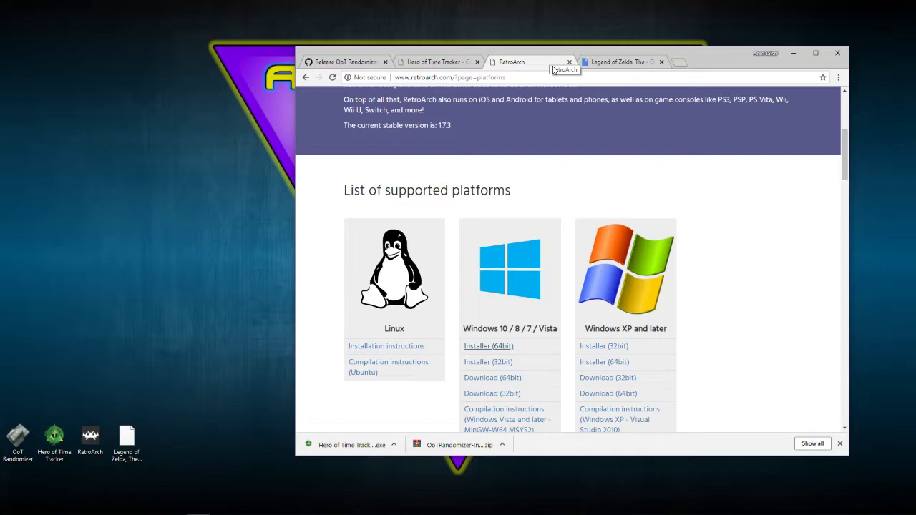
On Google Drive, select the Ocarina of Time ROM file name, then start and cancel its download.
left_click(605, 63)
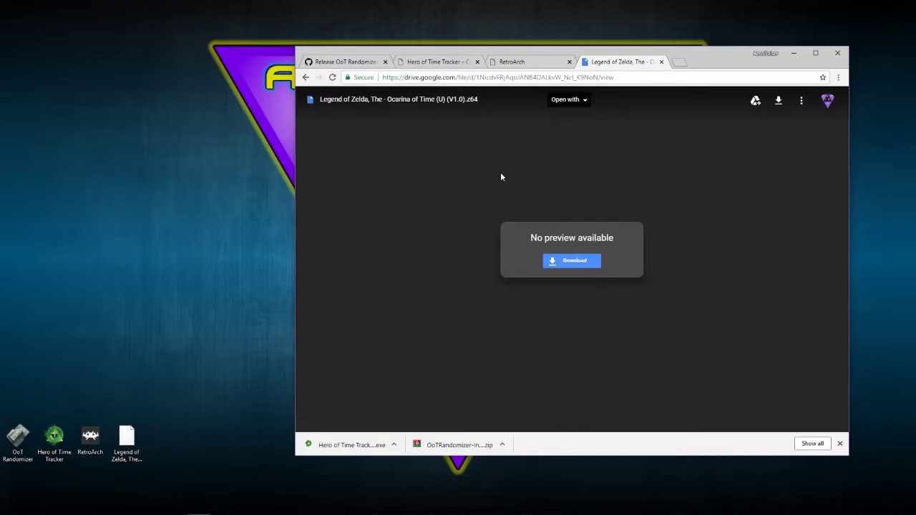
left_click_drag(441, 99, 475, 100)
left_click(479, 109)
left_click_drag(320, 100, 478, 100)
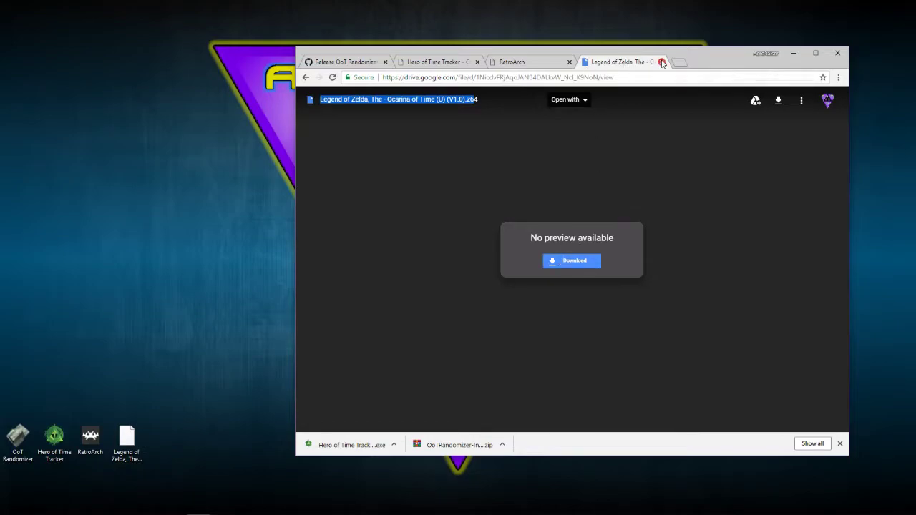
left_click(564, 264)
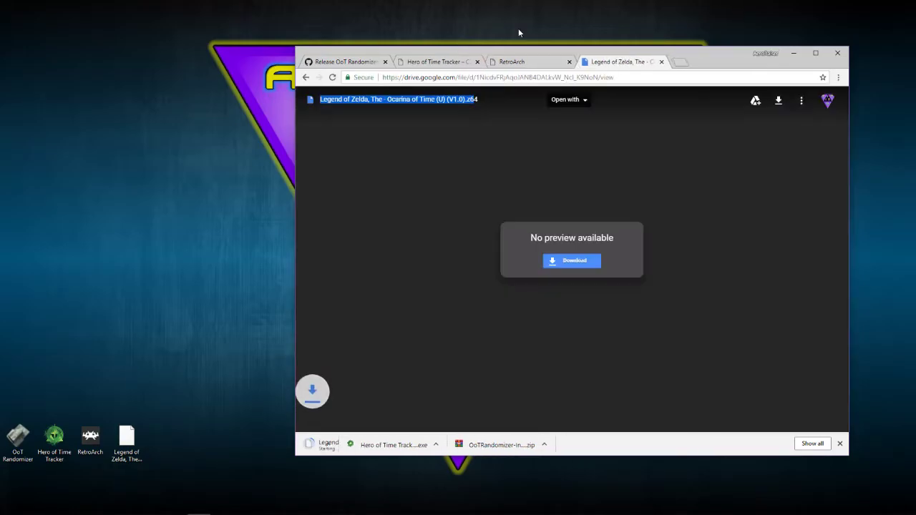
left_click(392, 444)
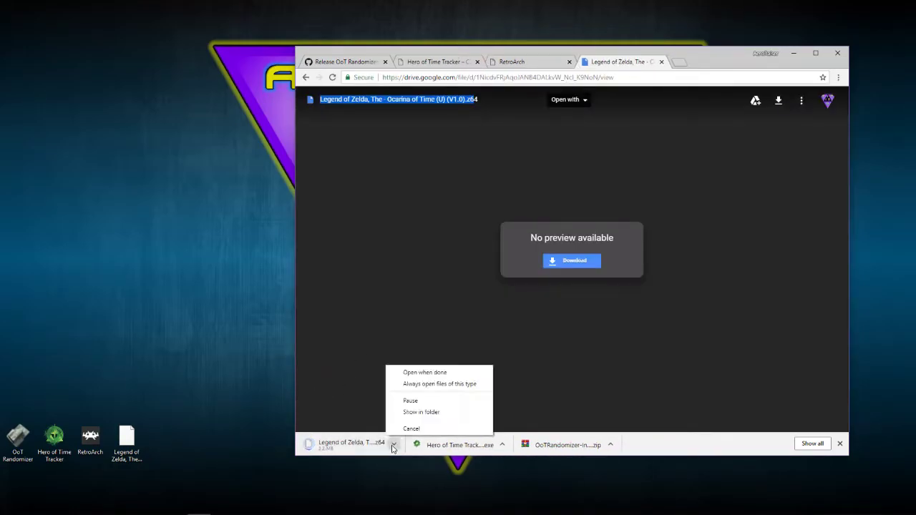
left_click(403, 430)
Open the downloaded OoT Randomizer installer zip from the browser's downloads bar.
left_click(130, 445)
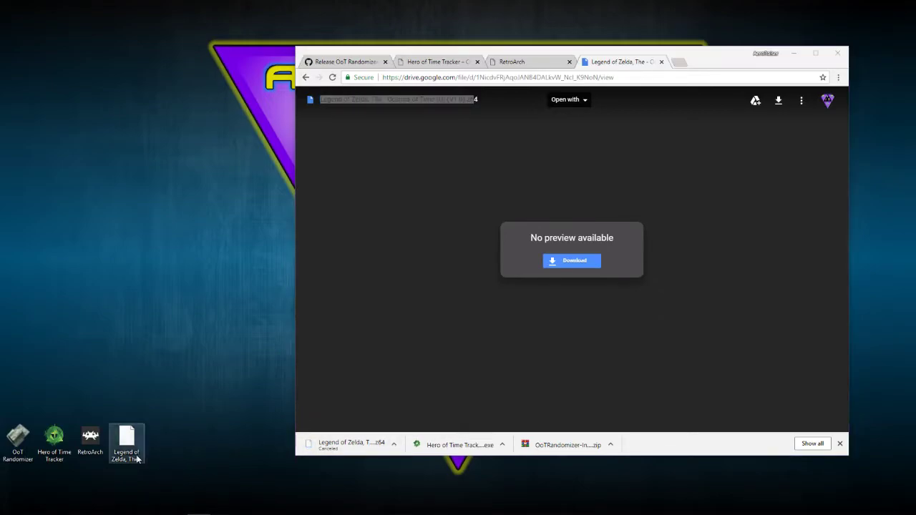
left_click(95, 371)
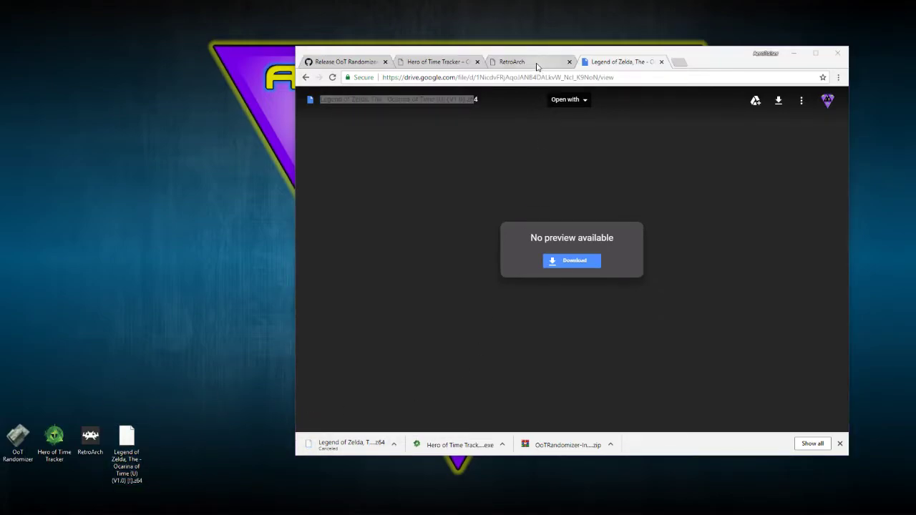
left_click(480, 136)
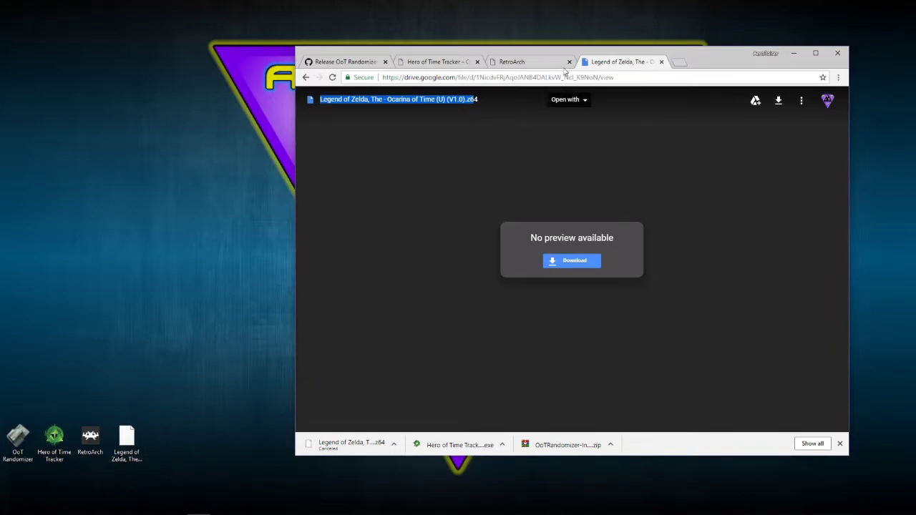
left_click(570, 449)
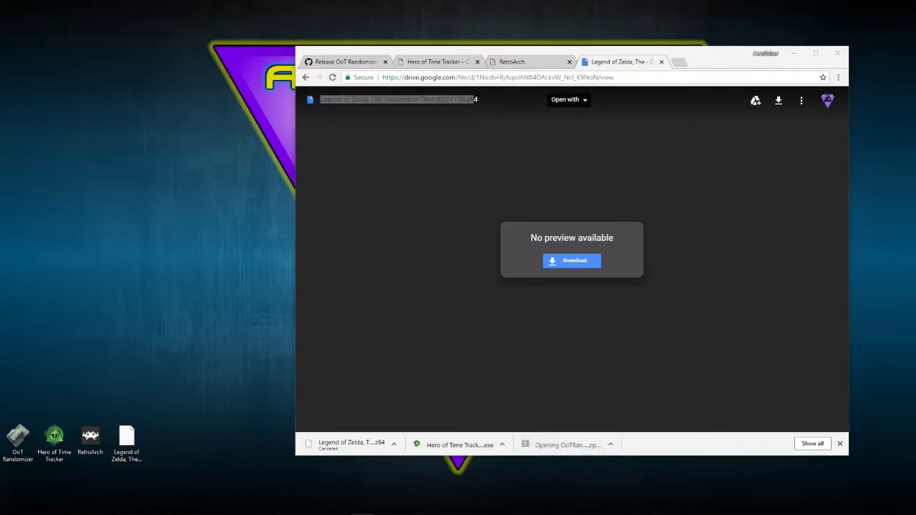
Extract the OoT Randomizer .msi installer to the desktop, close WinRAR, and move the .msi aside.
left_click_drag(716, 51, 244, 68)
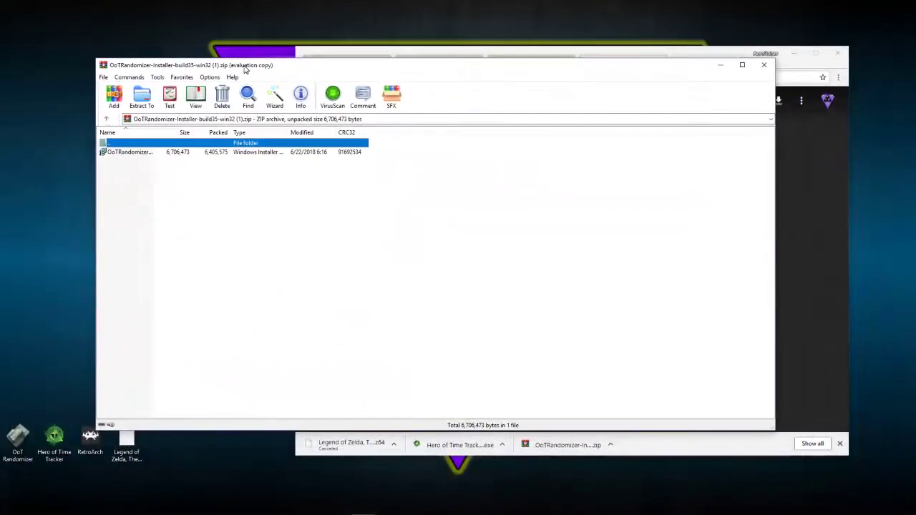
left_click(127, 153)
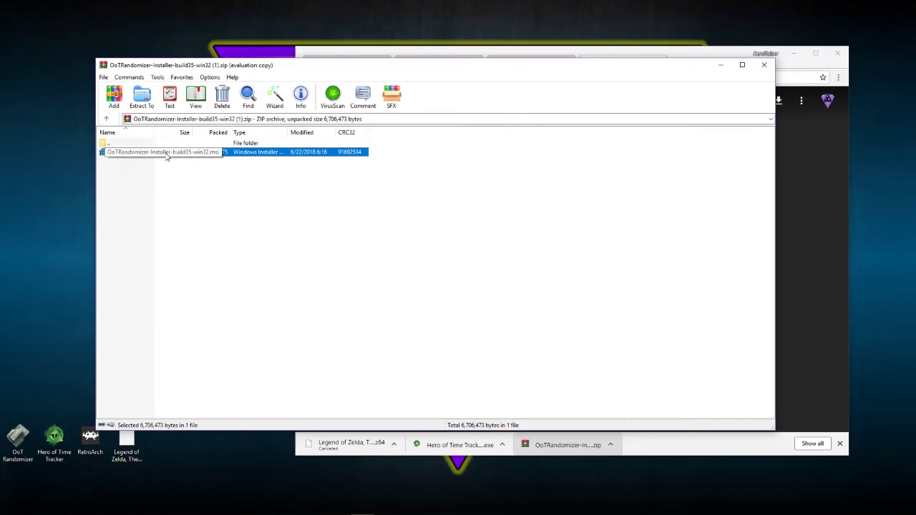
left_click(764, 65)
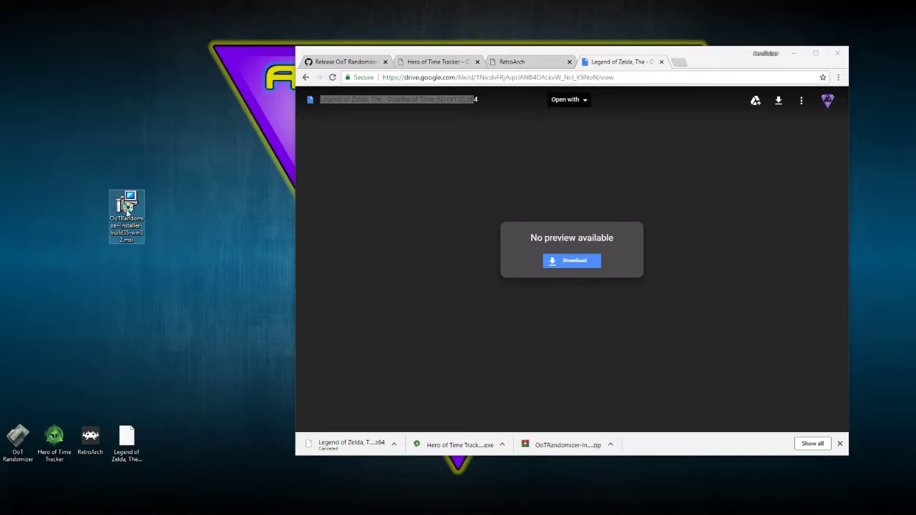
left_click(127, 209)
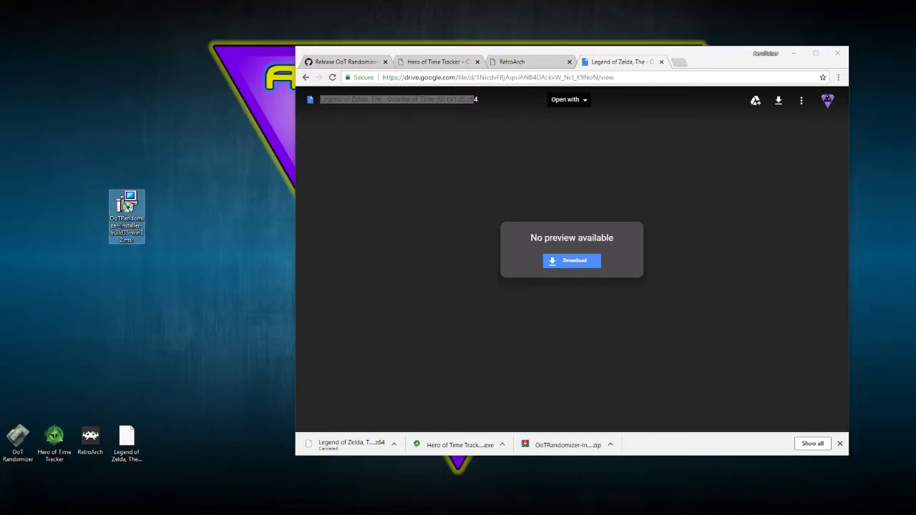
left_click_drag(128, 206, 0, 214)
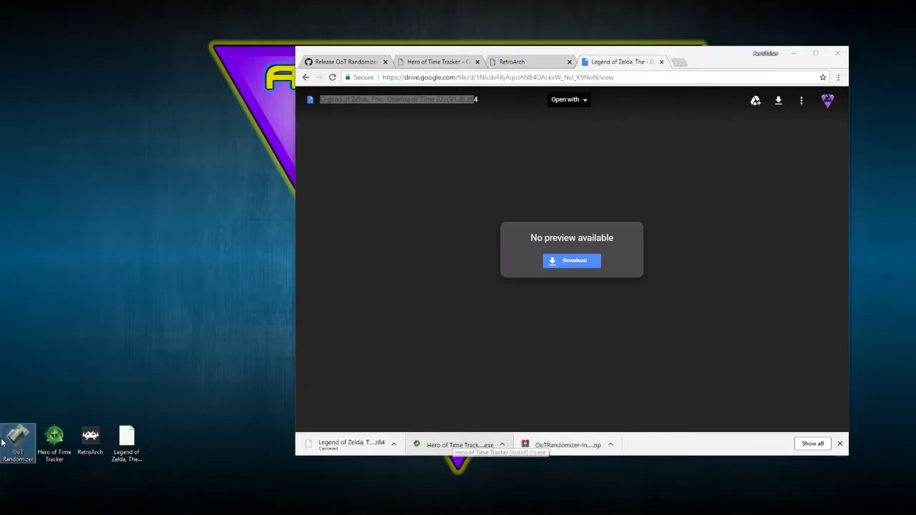
left_click(55, 438)
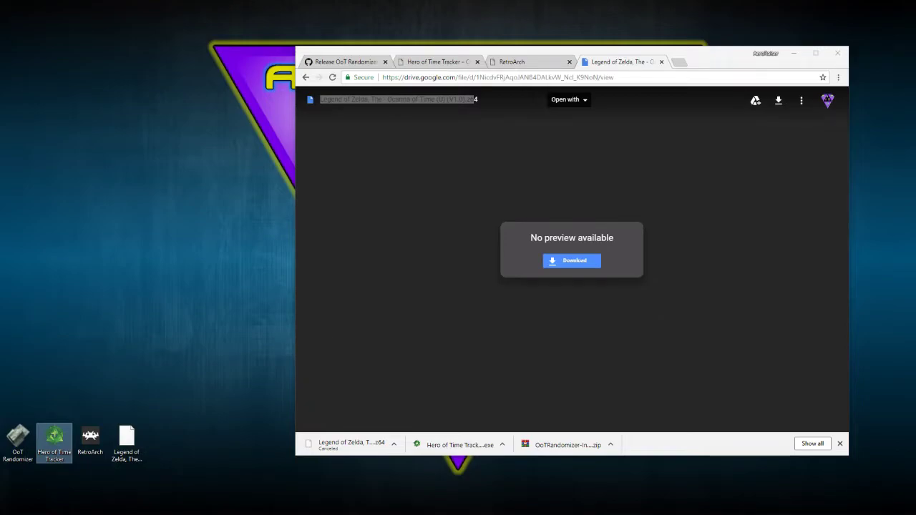
Review the Start menu's expanded Recently added apps, then close the Chrome window.
left_click(12, 508)
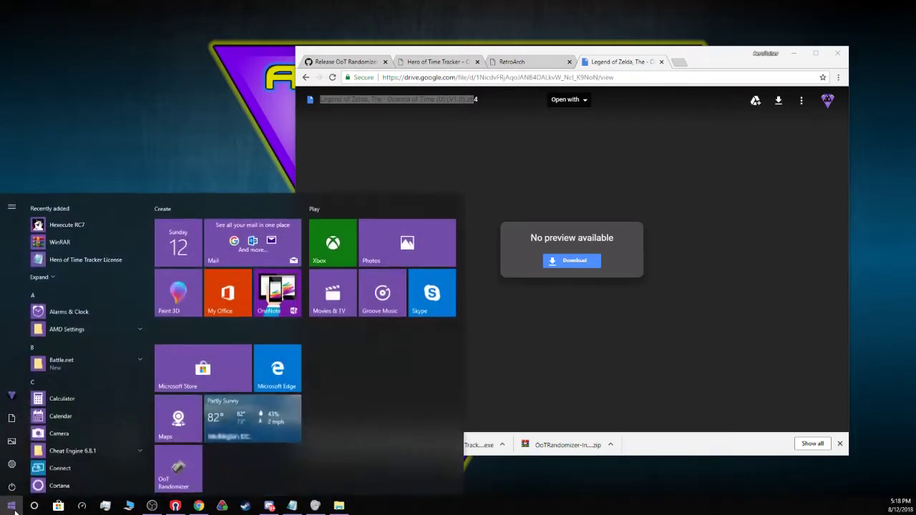
left_click(54, 272)
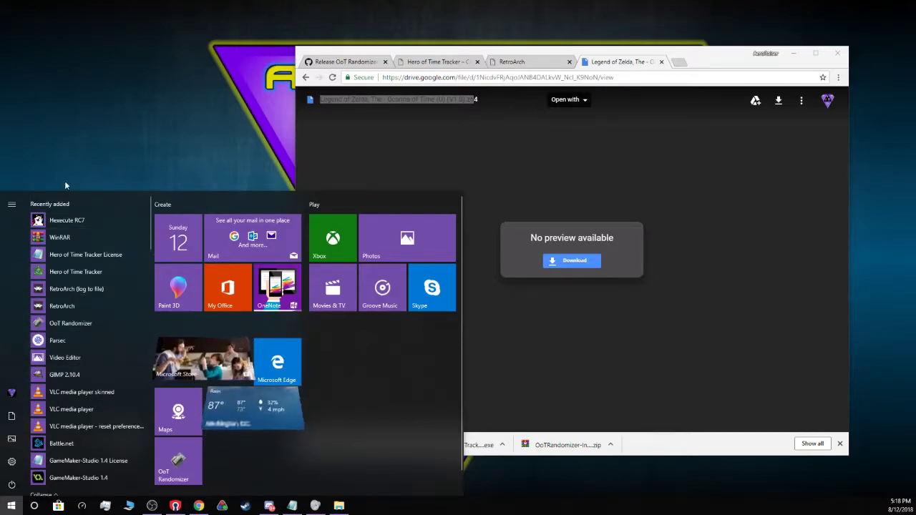
left_click(75, 142)
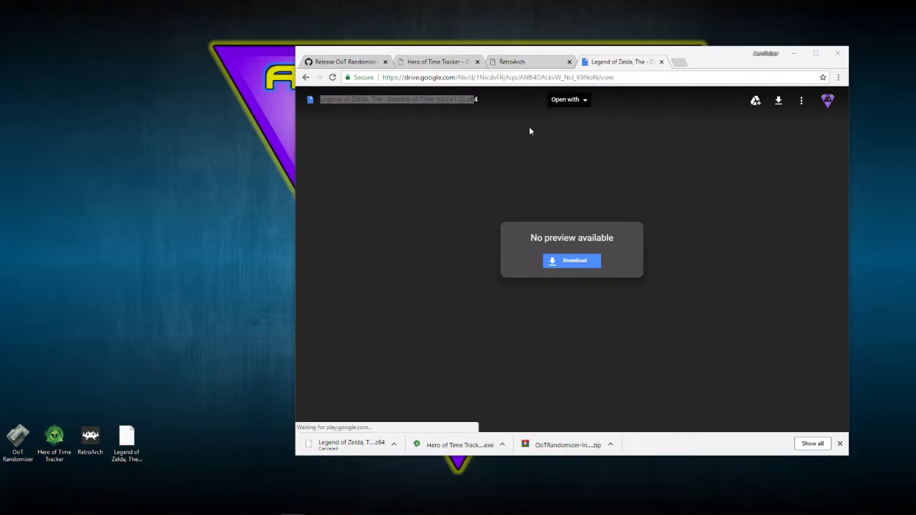
left_click(838, 53)
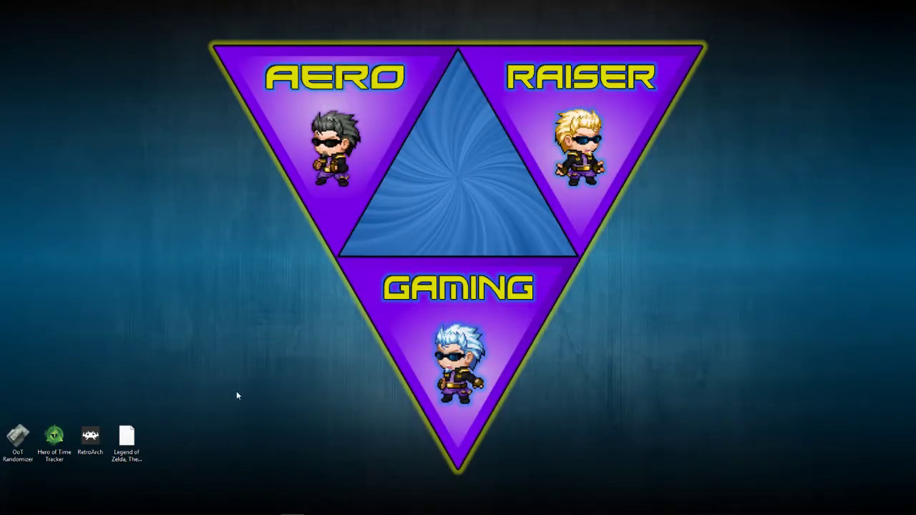
In Hero of Time Tracker, mark Deku Sticks, Megaton Hammer and Bow as obtained.
left_click(17, 447)
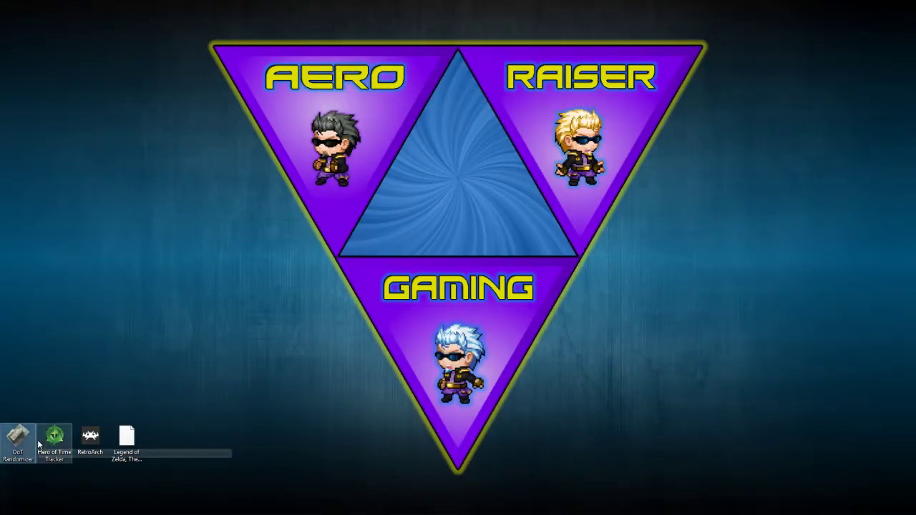
left_click(39, 443)
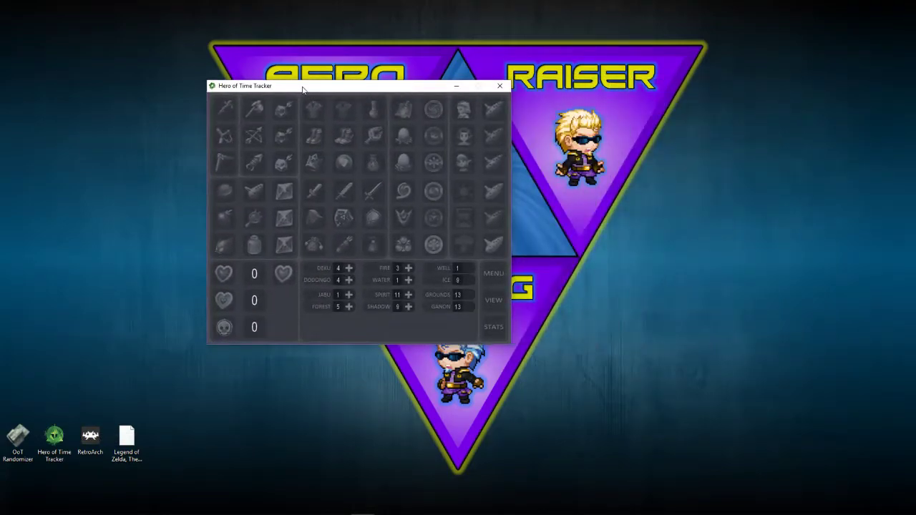
left_click(224, 107)
left_click(254, 109)
left_click(254, 136)
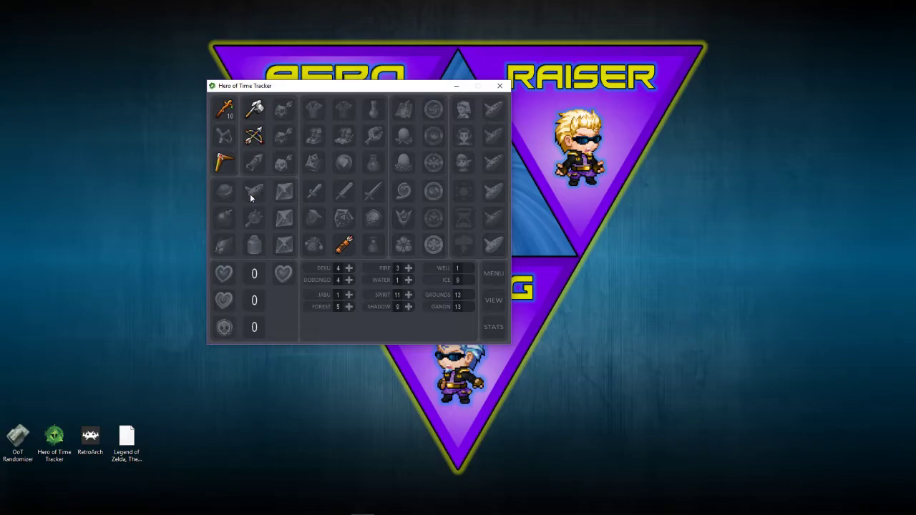
Set Deku's reward to the orange medallion, mark Light, Water, Forest, Fire medallions, and close.
left_click(348, 269)
left_click(283, 272)
left_click(433, 243)
left_click(433, 162)
left_click(434, 109)
left_click(434, 192)
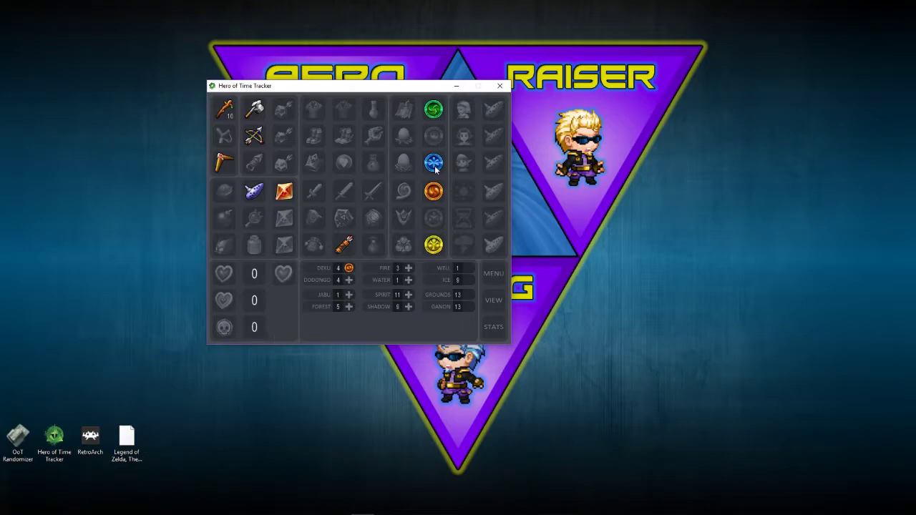
left_click(500, 87)
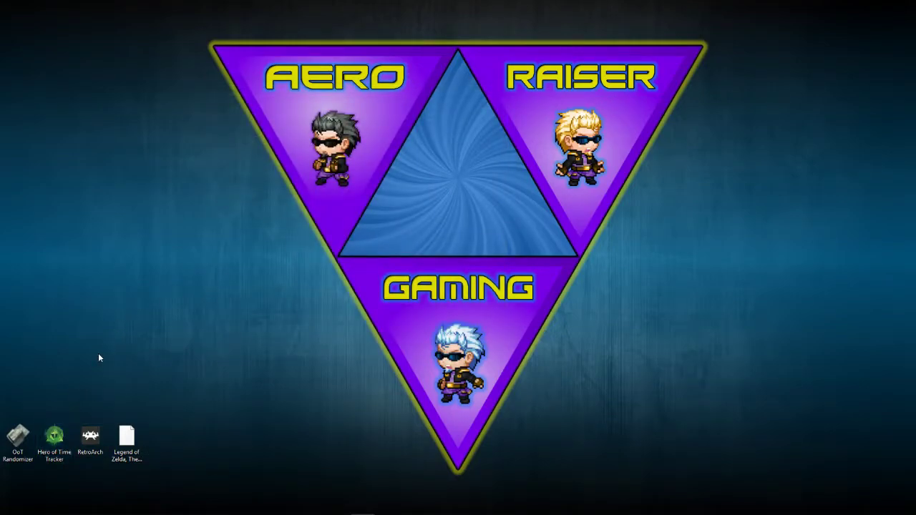
Launch OoT Randomizer 2.0.0 and position its window near the screen centre.
double_click(17, 440)
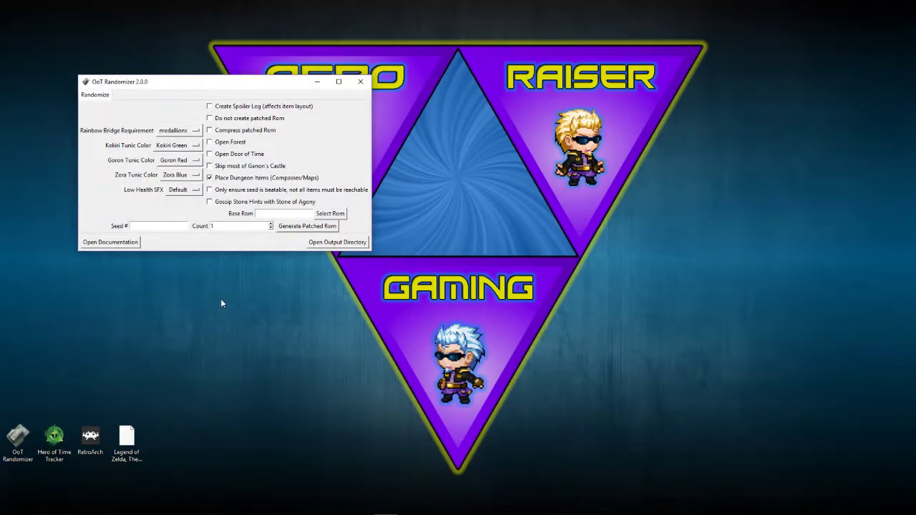
left_click_drag(232, 85, 390, 97)
left_click(496, 94)
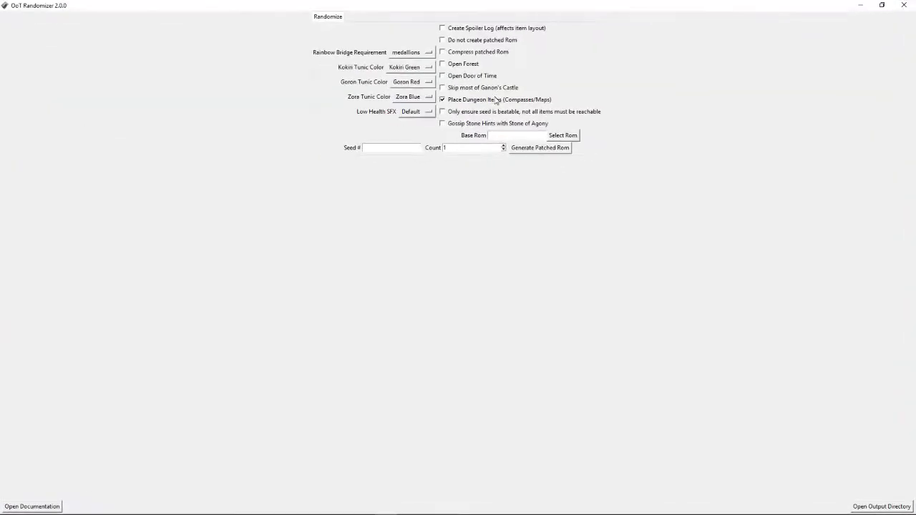
left_click(882, 5)
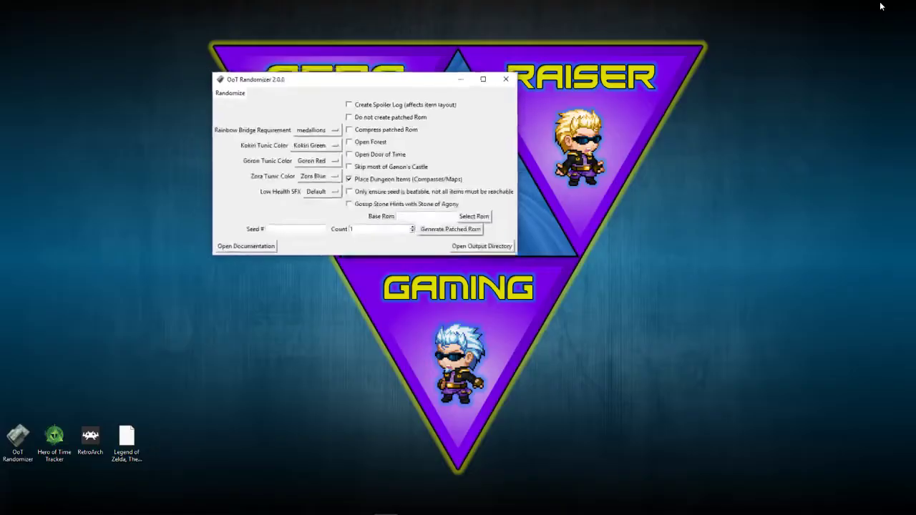
left_click_drag(423, 93, 518, 139)
Enable Create Spoiler Log, Compress, Open Forest, Skip Ganon's Castle, and Gossip Stone hints.
left_click(464, 163)
left_click(464, 187)
left_click(464, 199)
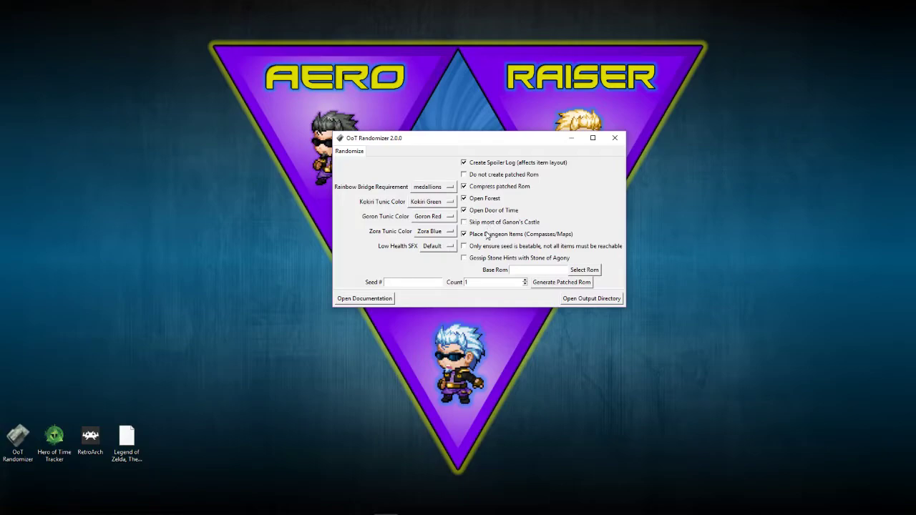
left_click(476, 226)
left_click(476, 262)
left_click(463, 210)
left_click(430, 187)
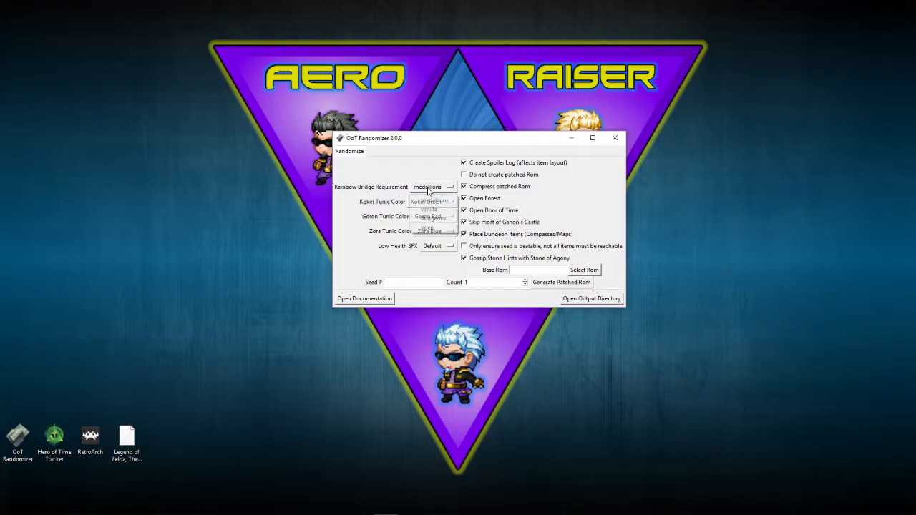
left_click(428, 190)
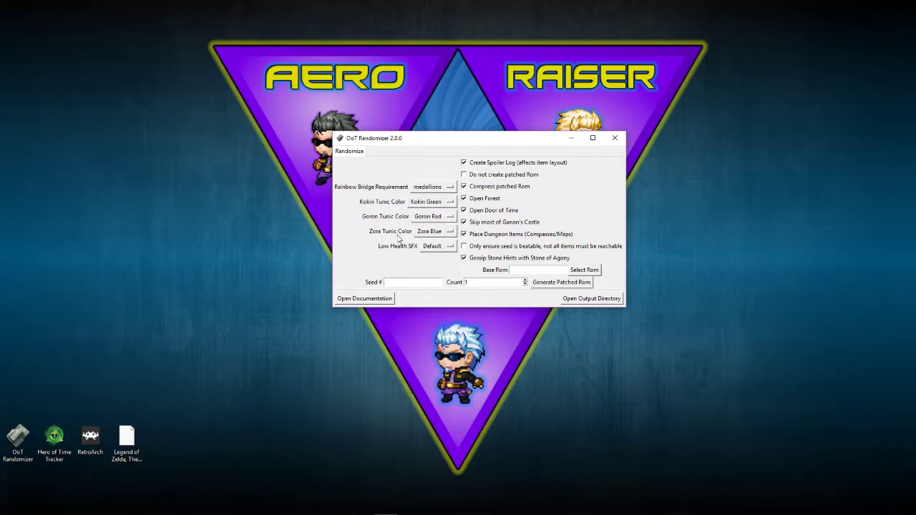
Choose Random in the Kokiri, Goron and Zora Tunic Color dropdowns, leaving Low Health SFX Default.
left_click(429, 202)
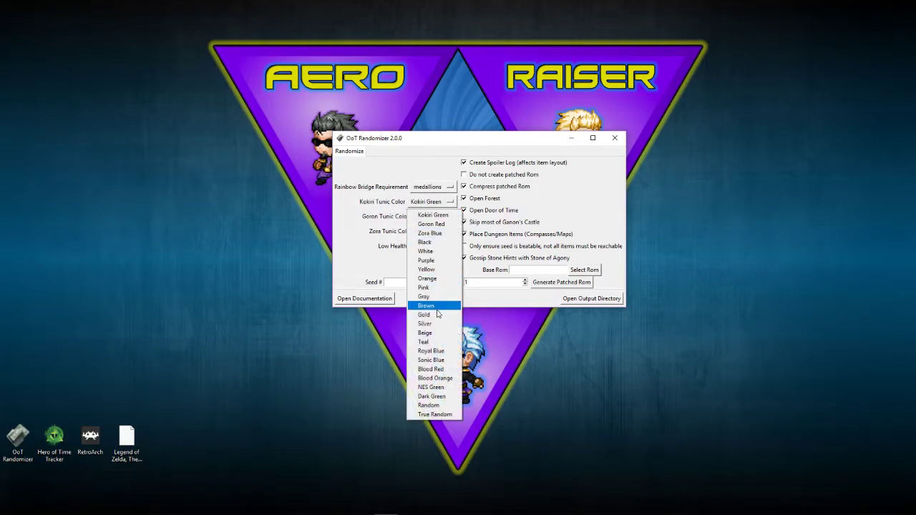
left_click(430, 405)
left_click(423, 218)
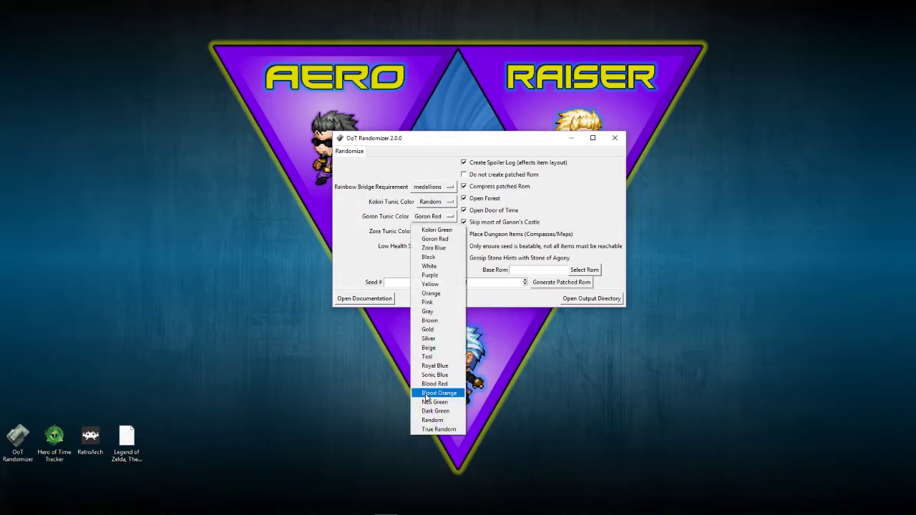
left_click(432, 420)
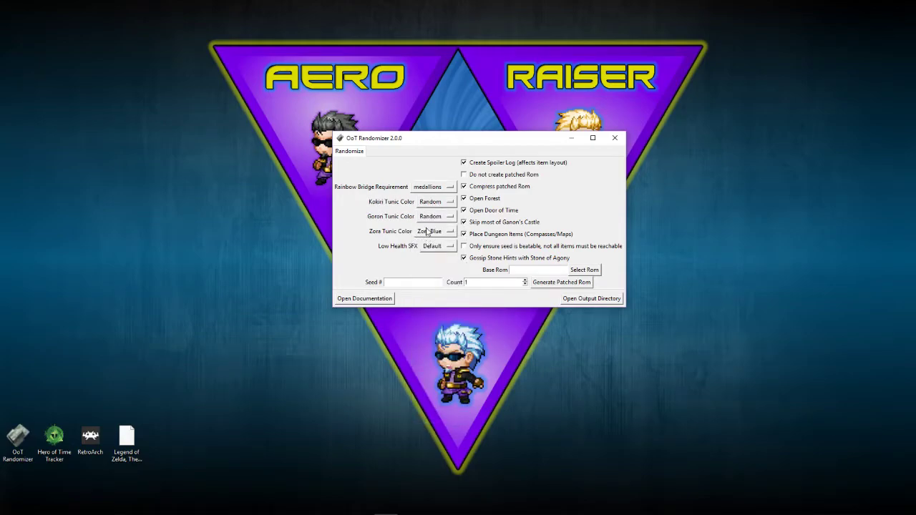
left_click(429, 232)
left_click(435, 435)
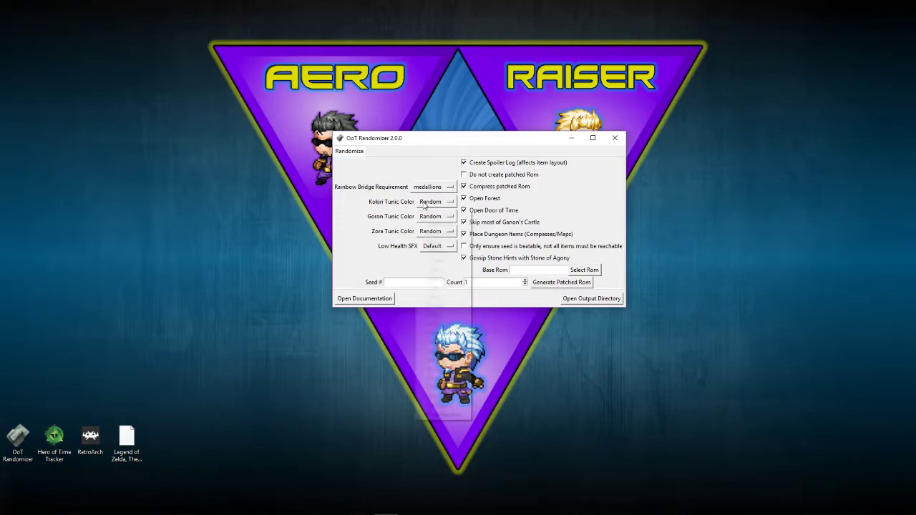
left_click(425, 204)
left_click(423, 206)
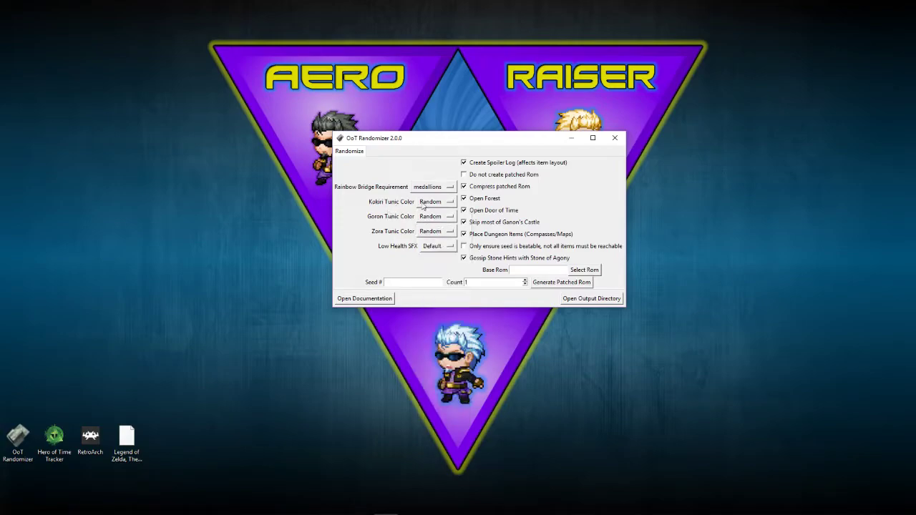
left_click(432, 248)
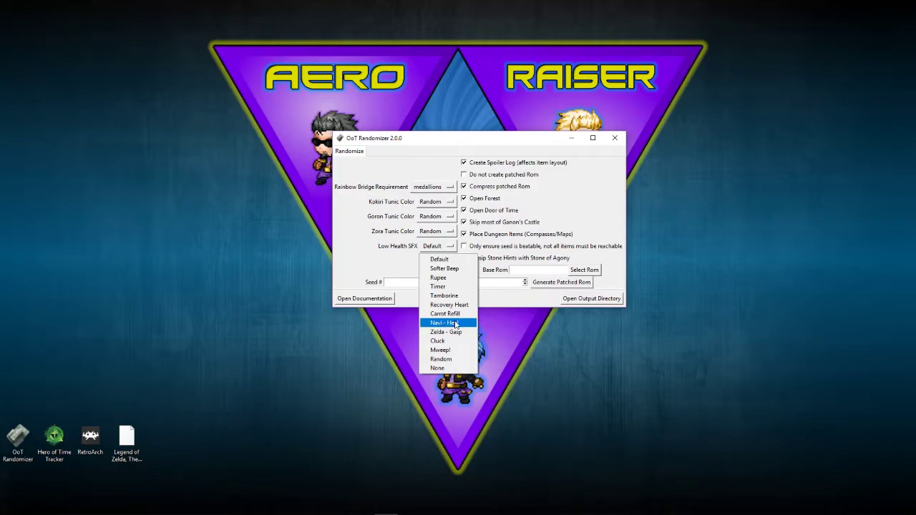
left_click(444, 359)
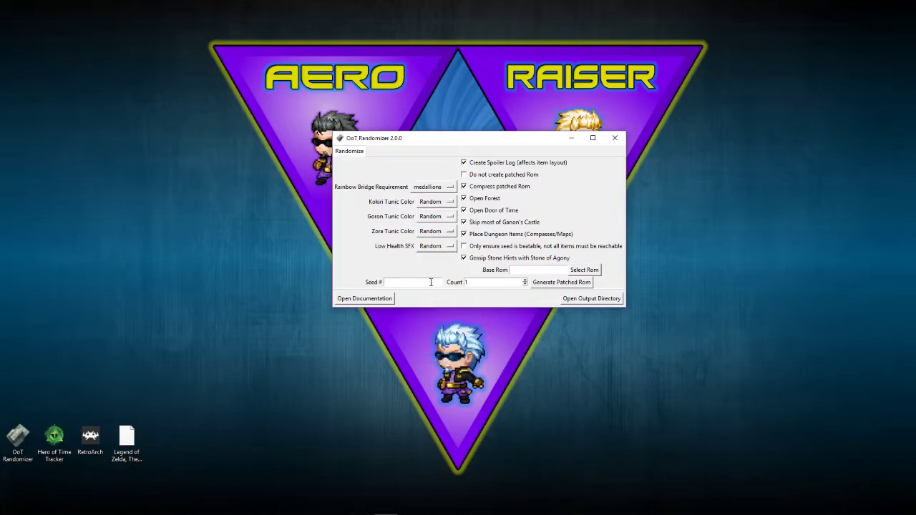
left_click(435, 245)
left_click(433, 258)
Set Base Rom to the Legend of Zelda Ocarina of Time .z64 file in Downloads.
left_click(584, 271)
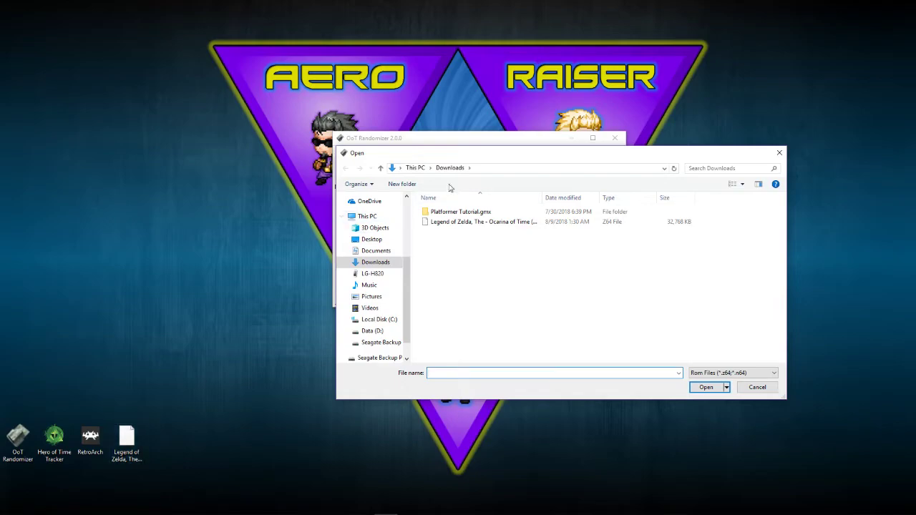
left_click(142, 432)
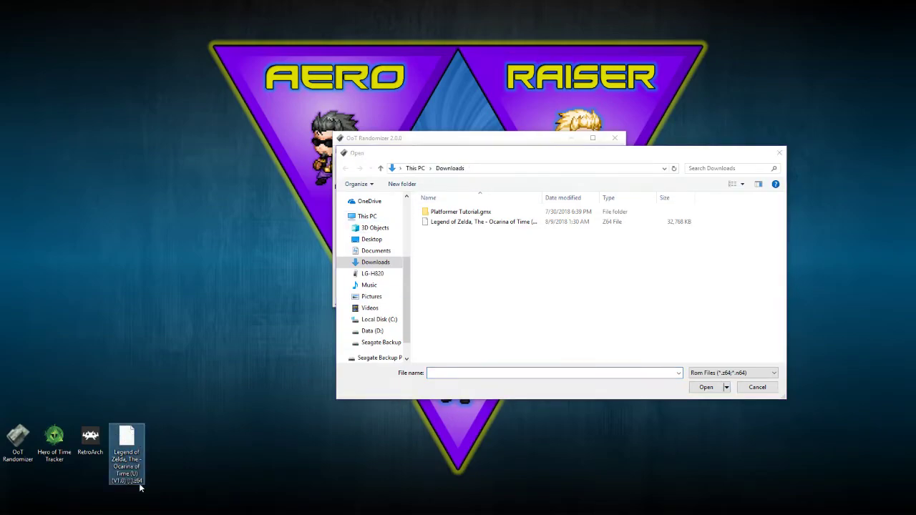
left_click(472, 223)
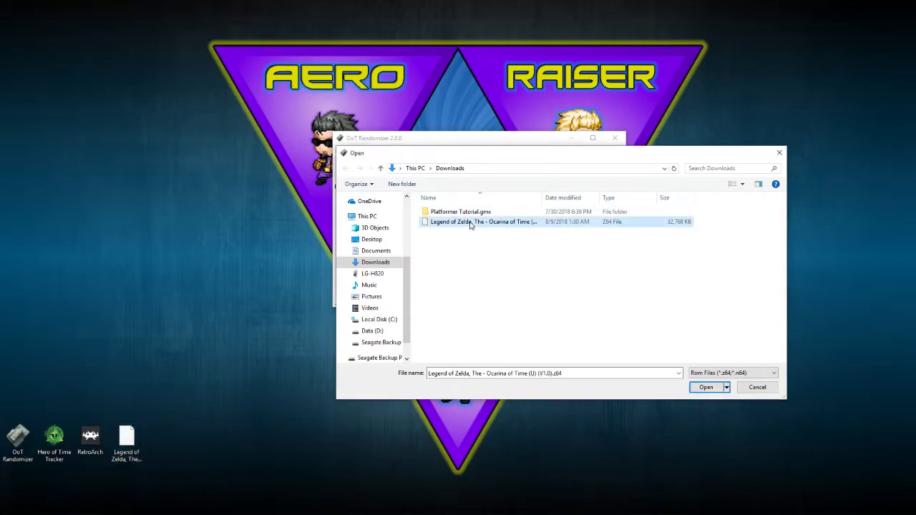
left_click(706, 389)
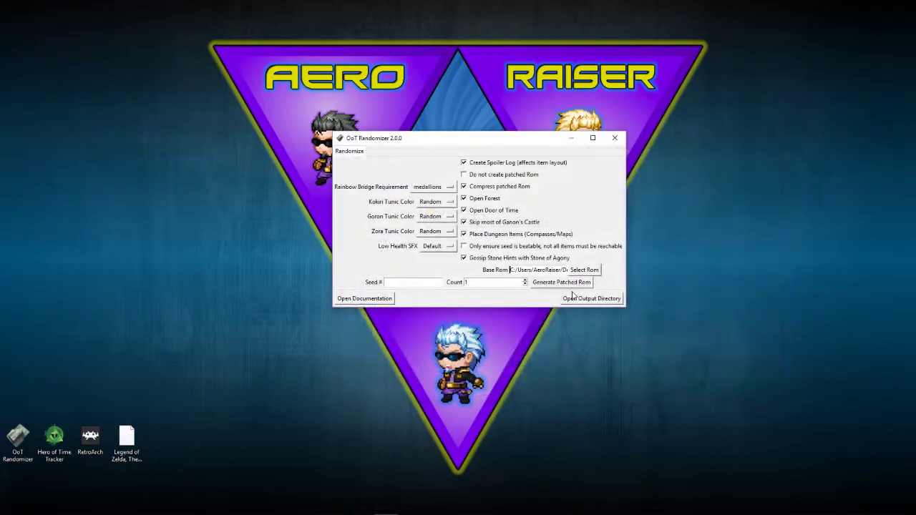
Generate the patched ROM with an empty Seed # field and Count set to 1.
left_click(408, 282)
double_click(486, 283)
left_click(547, 283)
Open the output directory and select the randomized .z64 ROM and the spoiler log.
left_click(591, 299)
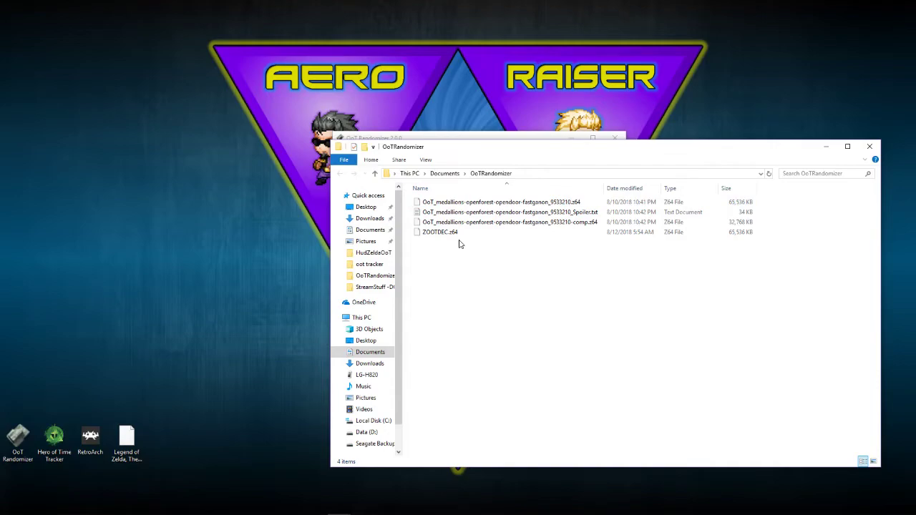
left_click(571, 203)
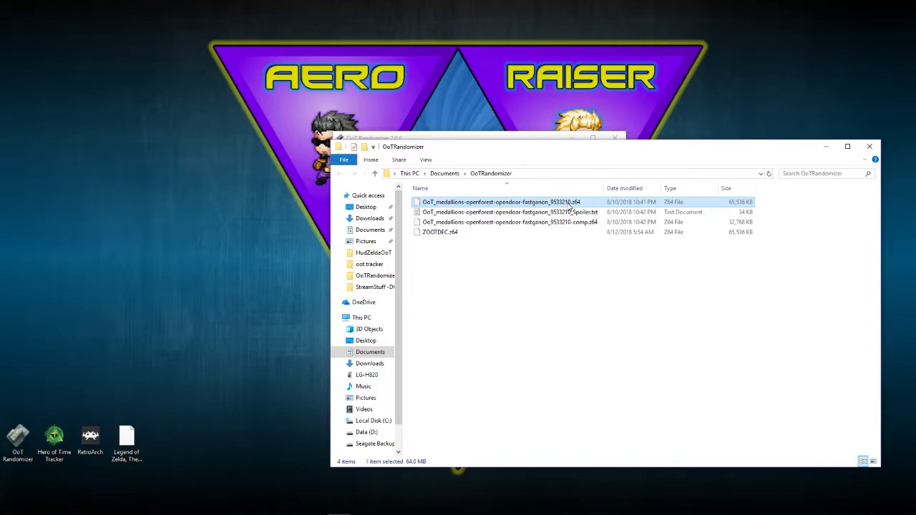
left_click(558, 212)
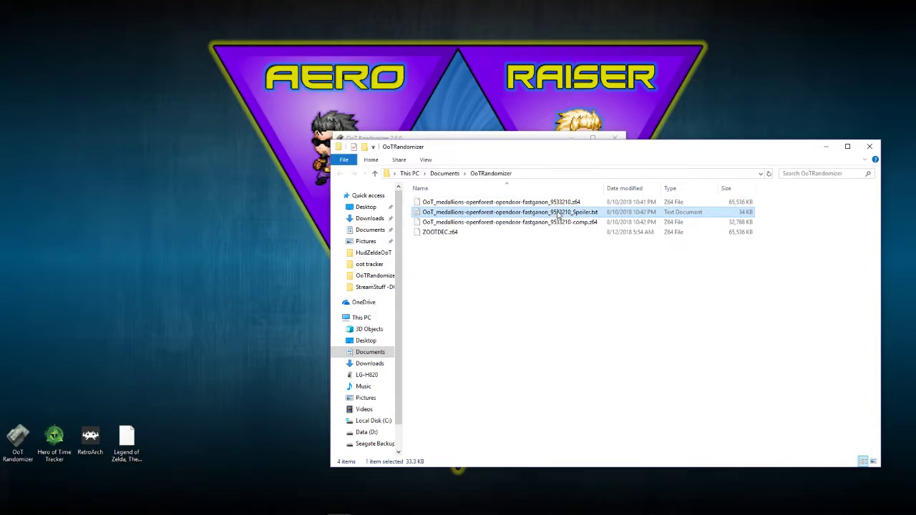
Open the spoiler log in Notepad briefly, then close it.
double_click(559, 212)
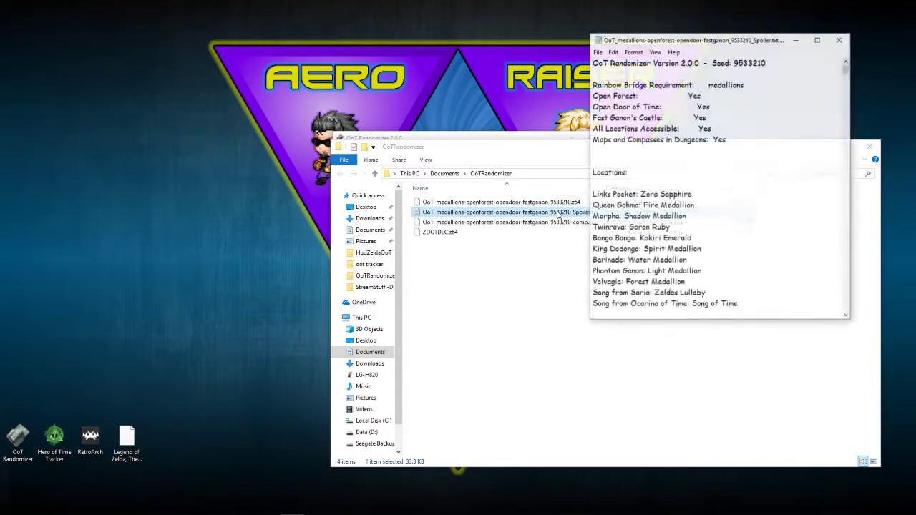
scroll(650, 239, "down", 8)
scroll(650, 239, "up", 1)
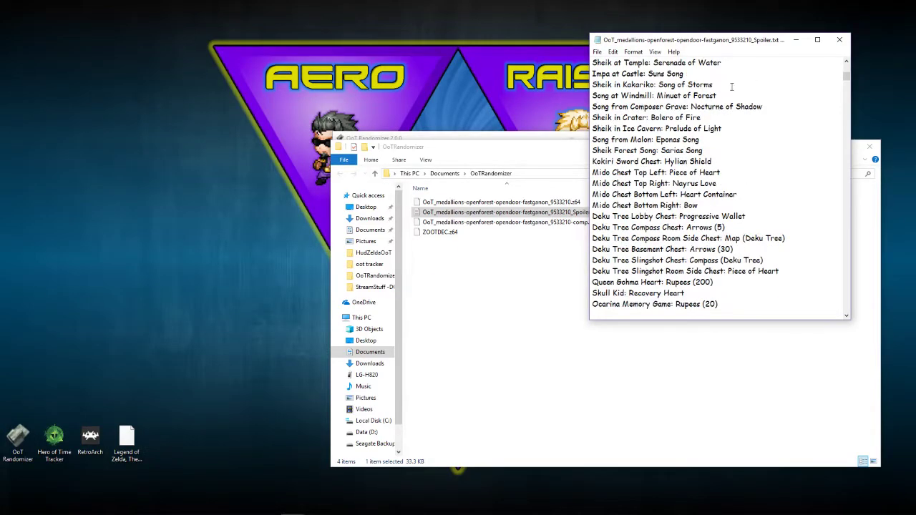
left_click(839, 39)
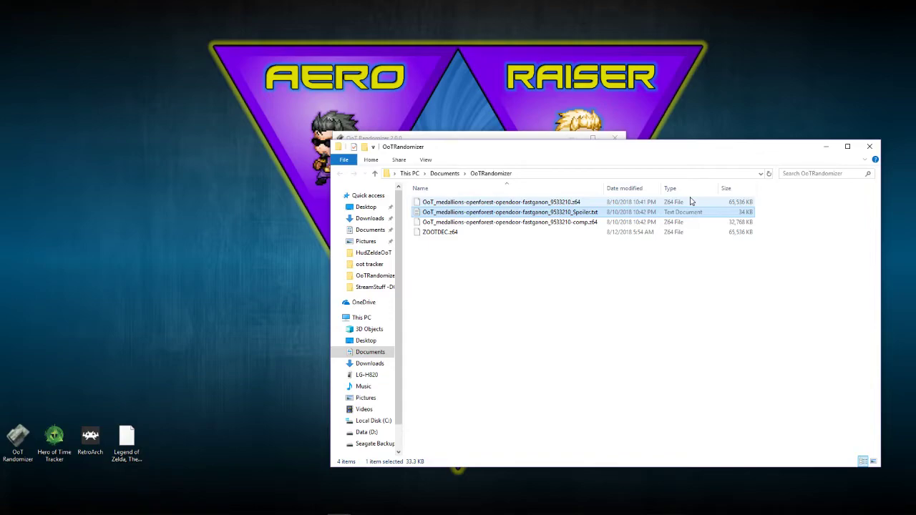
Reopen the spoiler log and search it for 'lens of truth'.
double_click(674, 213)
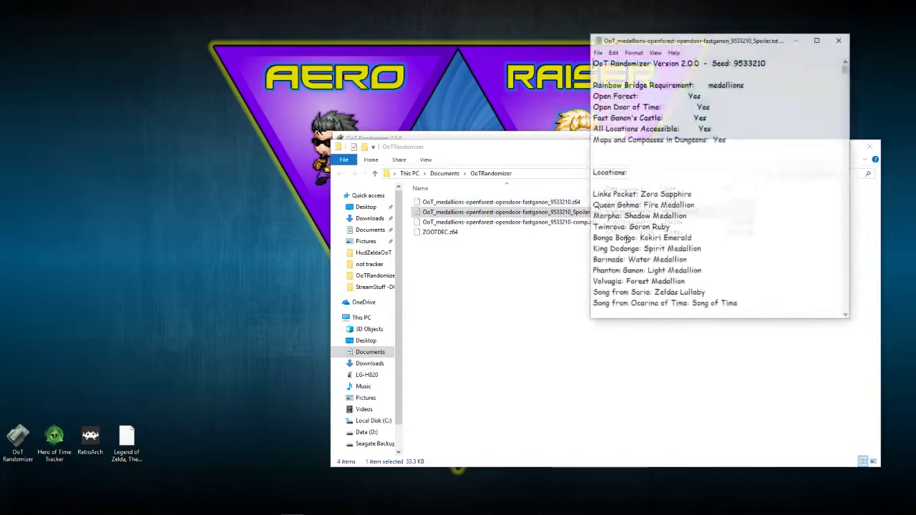
scroll(623, 244, "down", 5)
key("ctrl+f")
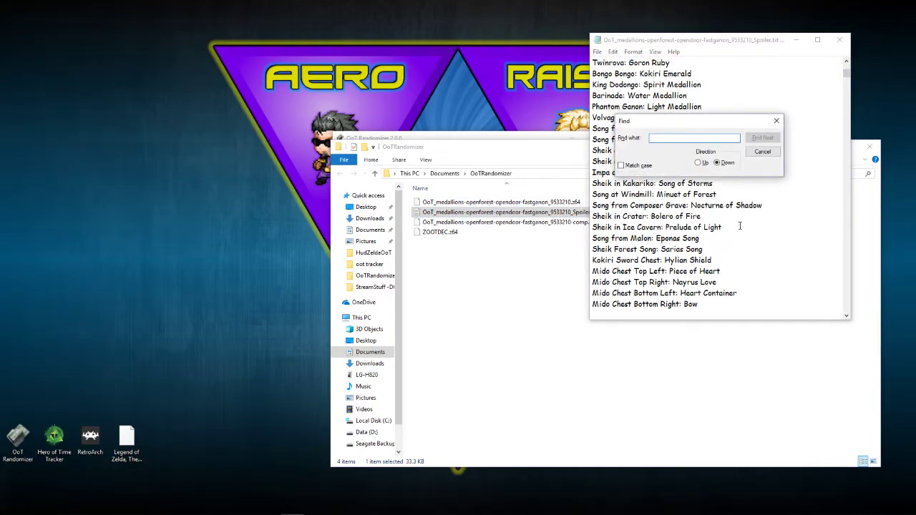
type("lens of truth")
key("Return")
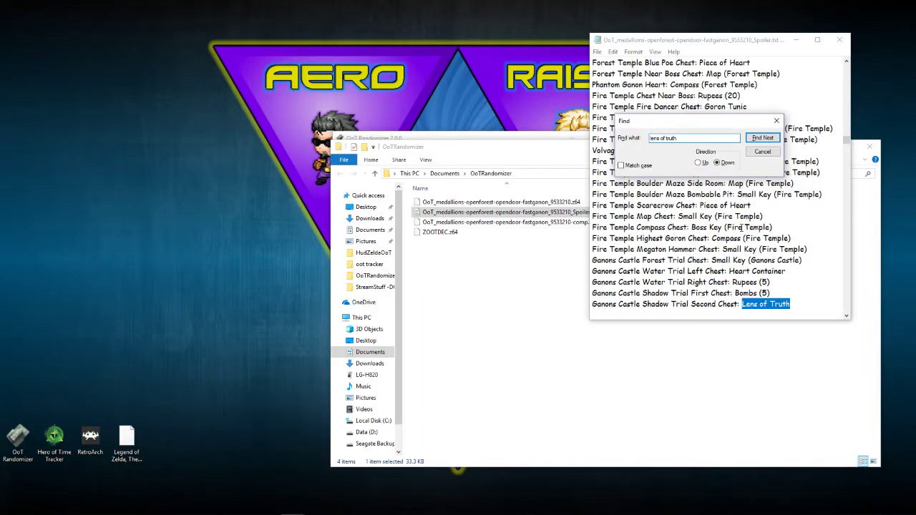
Highlight the matching Ganons Castle chest entries, then close the Find box and Notepad.
left_click(722, 307)
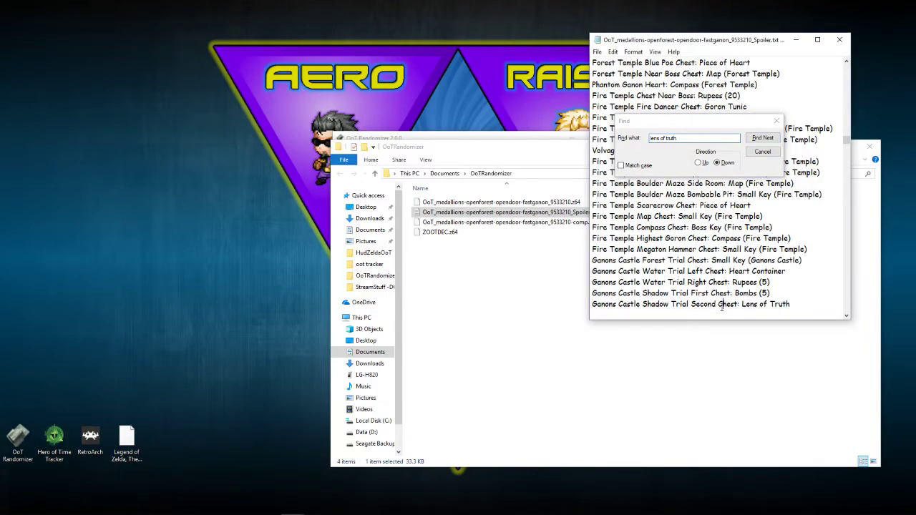
left_click_drag(615, 305, 722, 216)
scroll(722, 216, "up", 8)
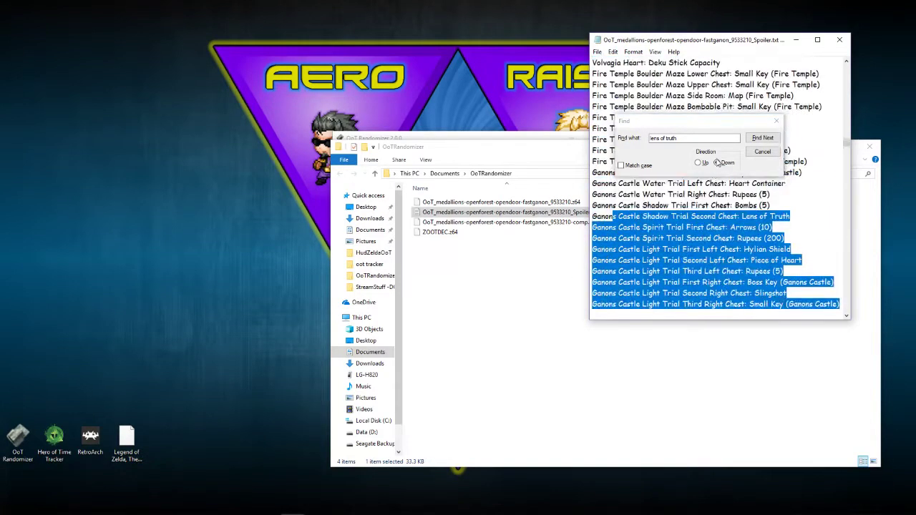
left_click(763, 153)
left_click(839, 40)
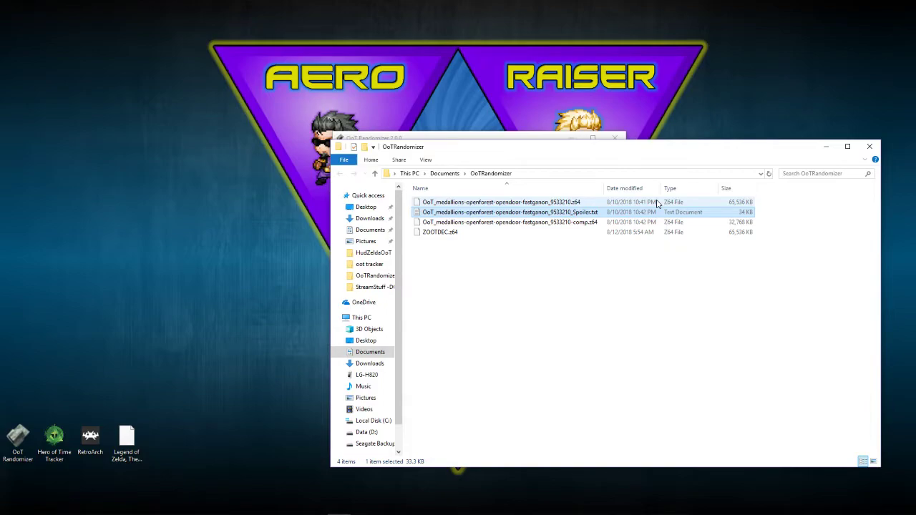
Select the compressed ROM and open Local Disk (C:) in the second Explorer window.
left_click(534, 222)
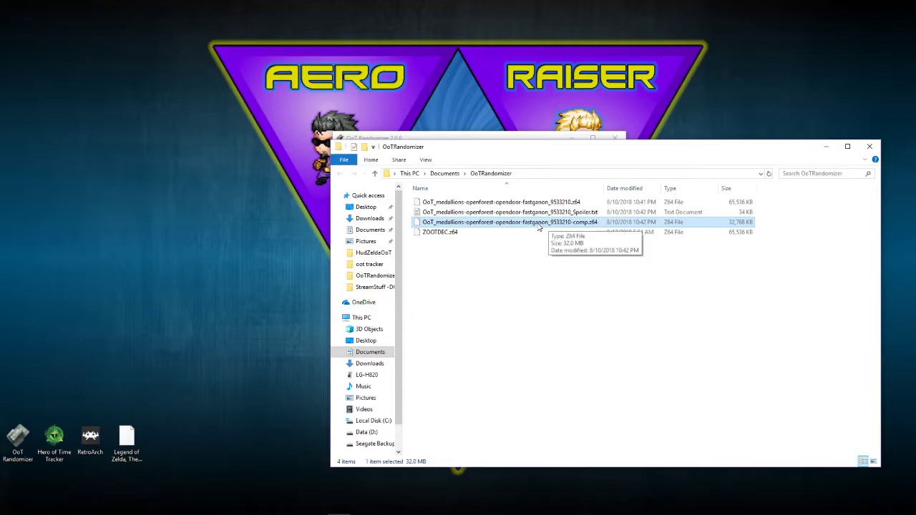
left_click(343, 502)
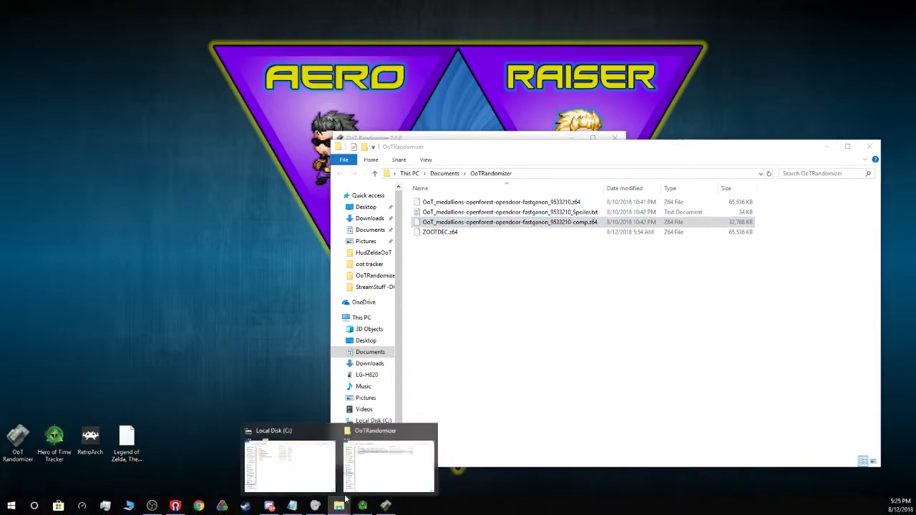
left_click(279, 465)
left_click_drag(502, 115, 265, 101)
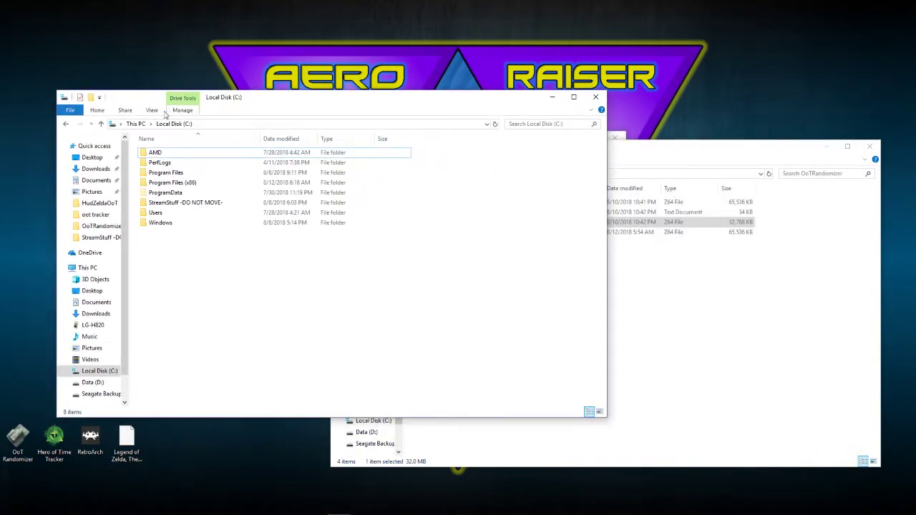
left_click(136, 124)
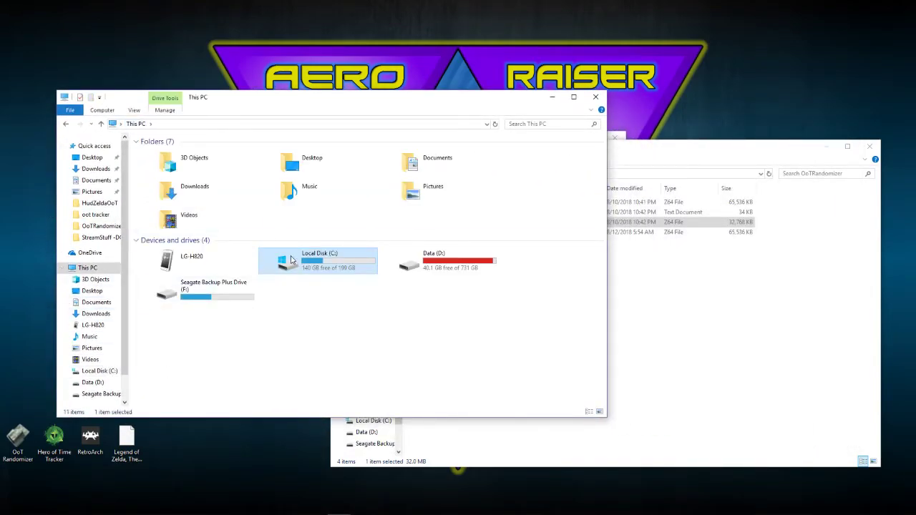
double_click(291, 260)
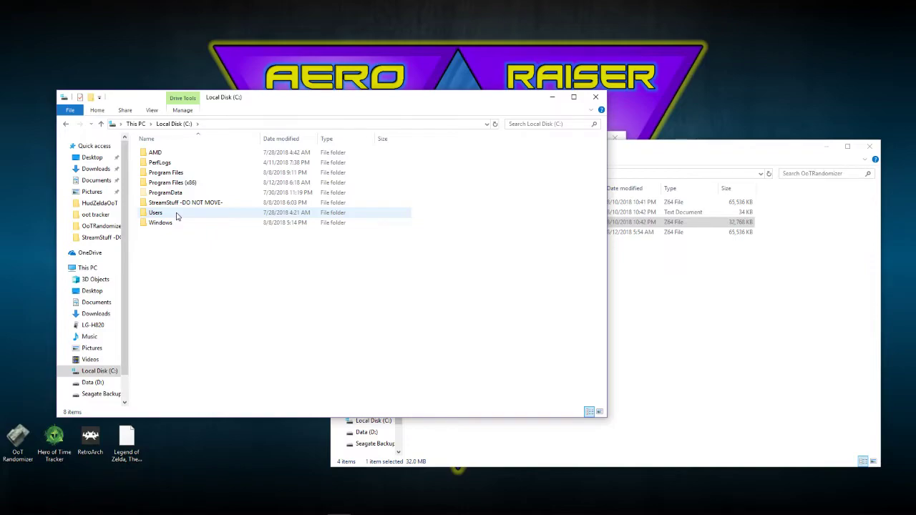
Create a new folder named Roms on Local Disk (C:).
right_click(174, 262)
mouse_move(212, 376)
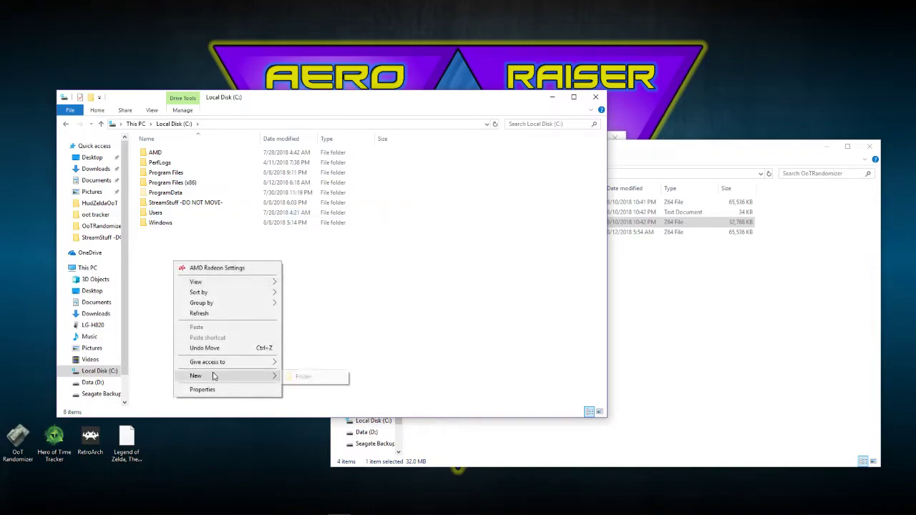
left_click(291, 376)
type("Roms")
key("Return")
Move the compressed ROM into Roms and close both Explorer windows.
left_click(623, 240)
left_click_drag(521, 221, 295, 235)
left_click(852, 338)
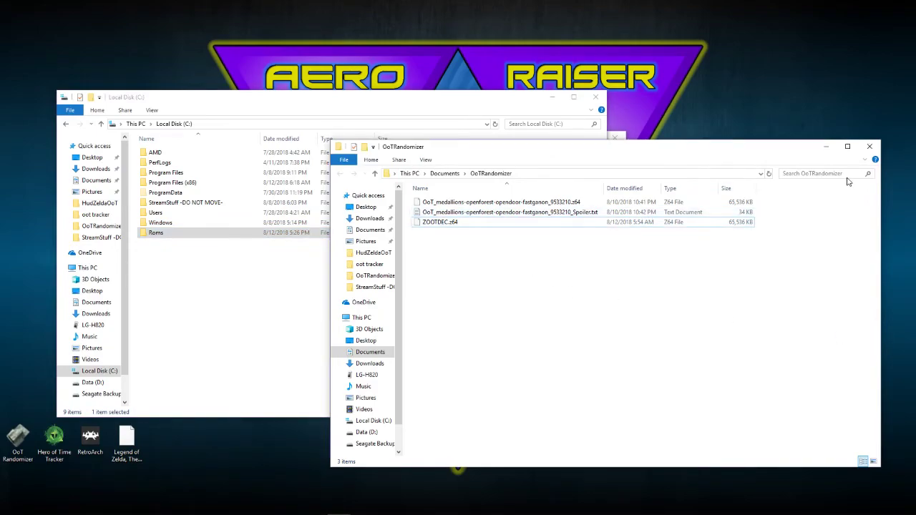
left_click(870, 150)
left_click(595, 96)
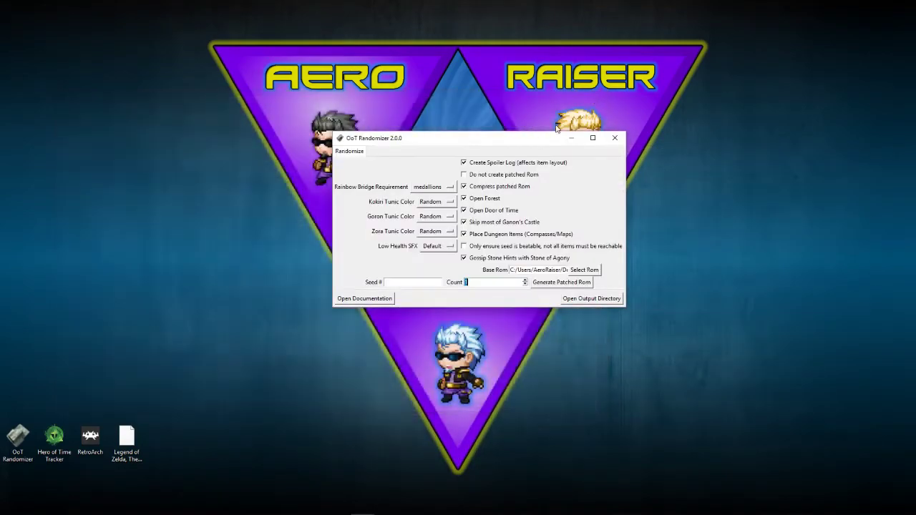
Close the OoT Randomizer window and select the RetroArch desktop shortcut.
left_click(616, 140)
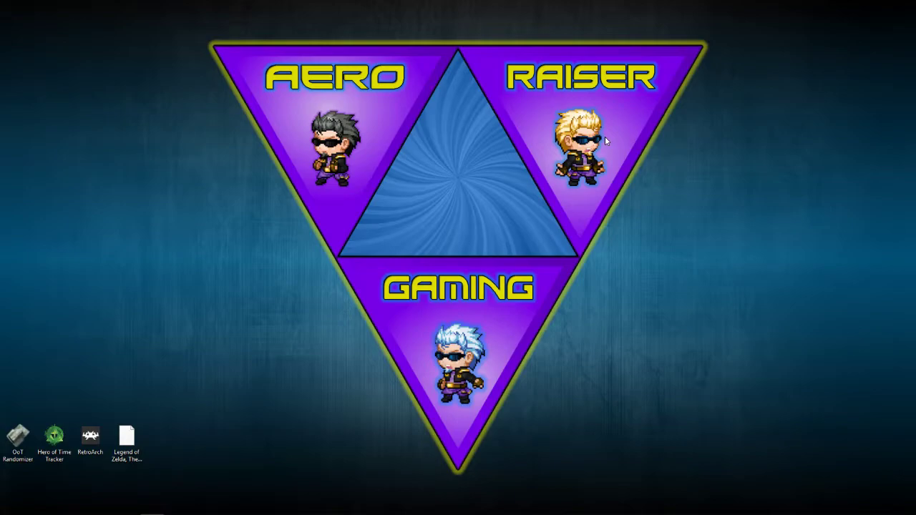
left_click(93, 441)
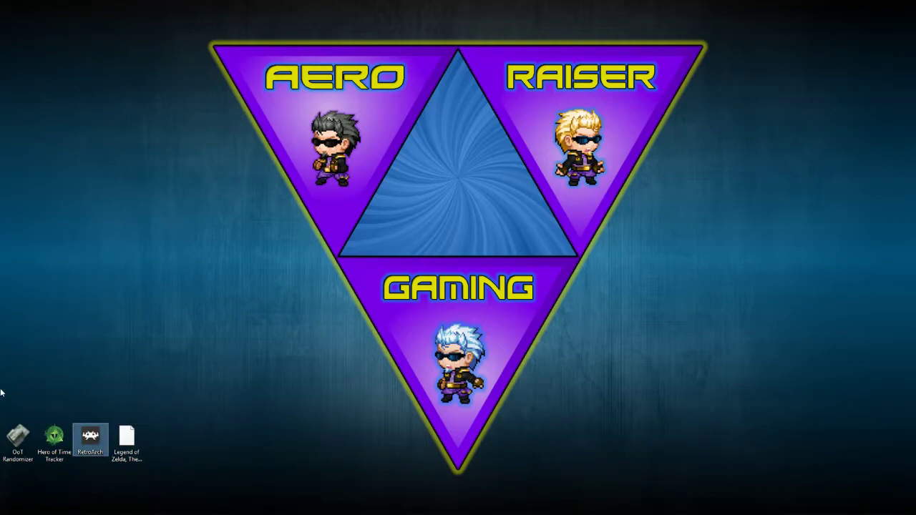
Launch RetroArch and move its window to the screen centre.
double_click(86, 433)
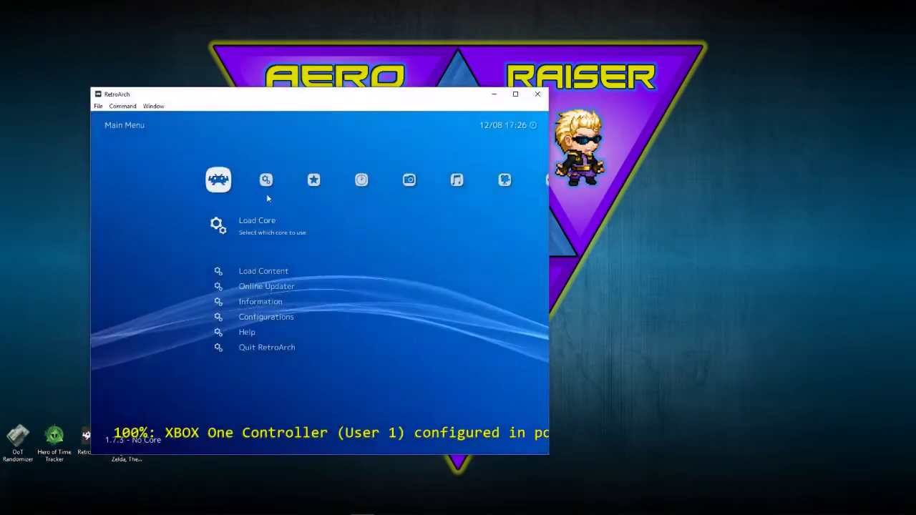
left_click_drag(284, 101, 411, 69)
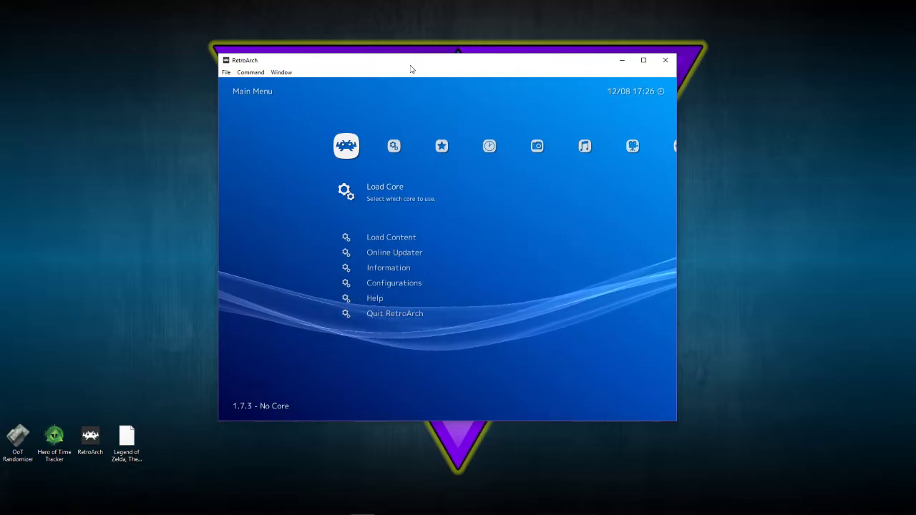
key("Right")
key("Left")
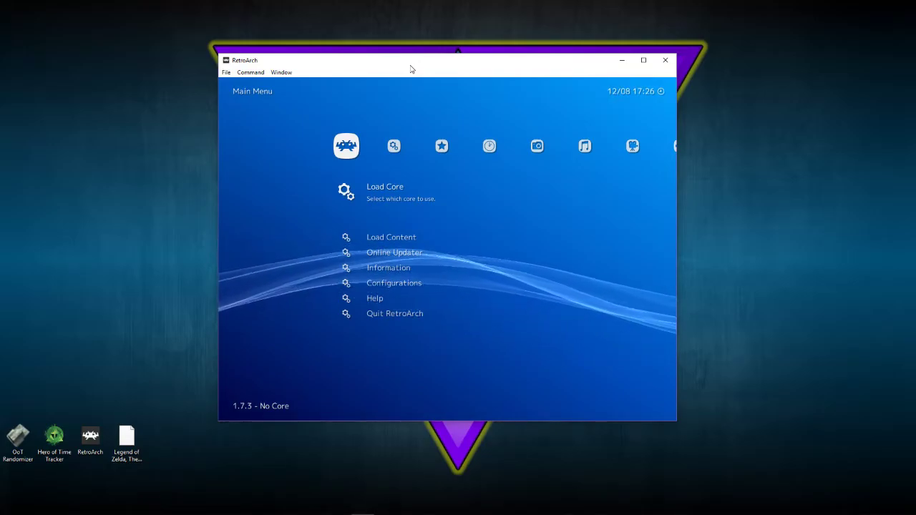
Open the Load Core list, showing Mupen64Plus and ParaLLEl N64, then enter Download Core.
key("Down")
key("Up")
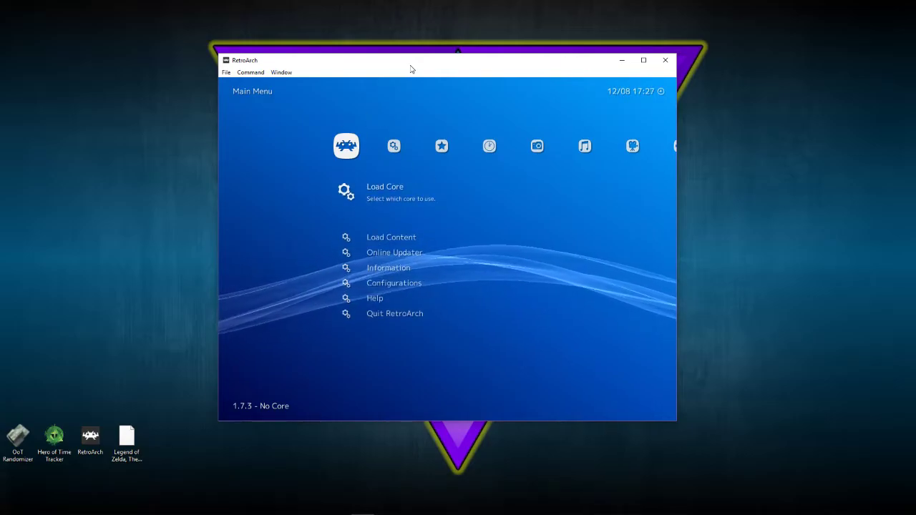
key("Return")
key("Down")
key("Up")
key("Down")
key("Down")
key("Up")
key("Up")
key("Down")
key("Down")
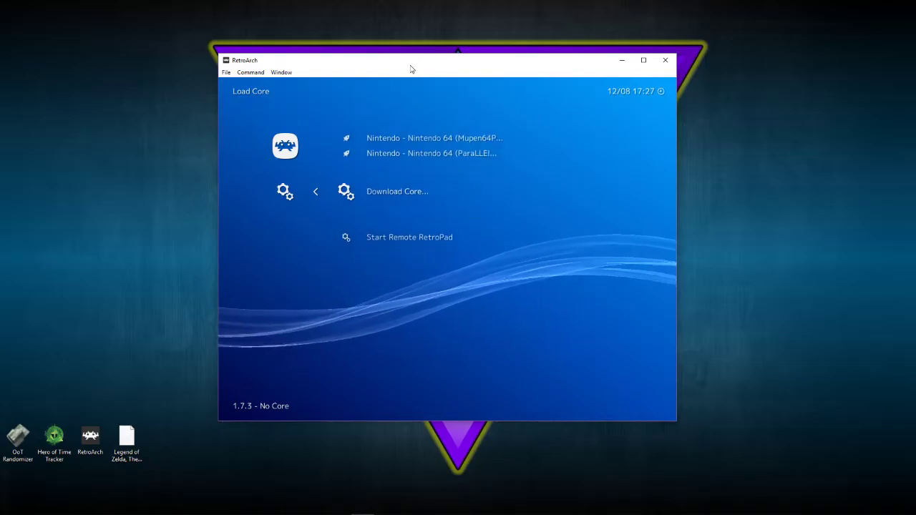
key("Return")
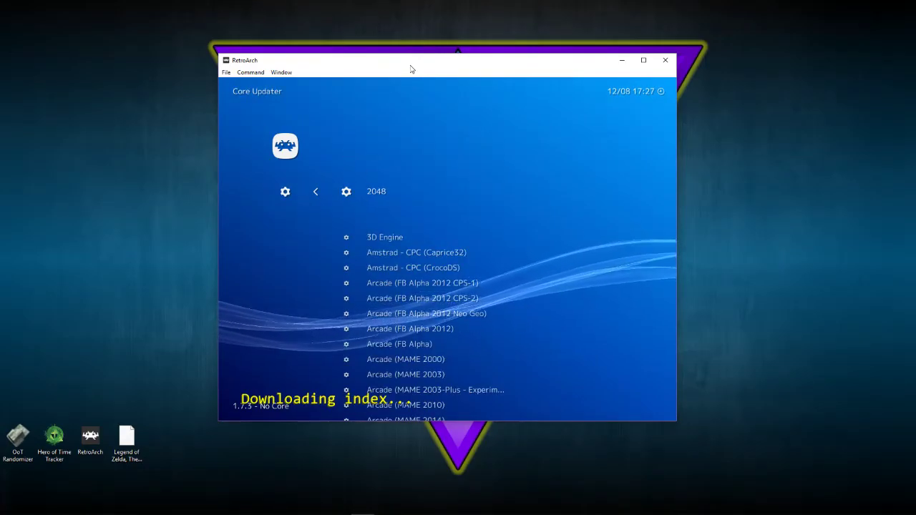
Download the Nintendo - Nintendo 64 (ParaLLEl N64) core from the Core Updater list.
key("Down")
key("Down")
key("Down")
key("Down")
key("Down")
key("Down")
key("Down")
key("Down")
key("Down")
key("Down")
key("Down")
key("Down")
key("Down")
key("Down")
key("Down")
key("Down")
key("Down")
key("Down")
key("Down")
key("Down")
key("Down")
key("Down")
key("Down")
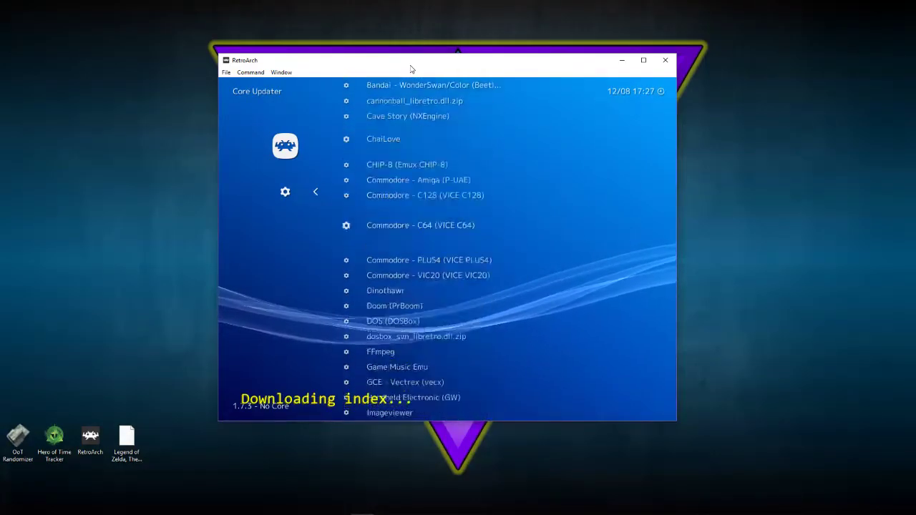
key("Up")
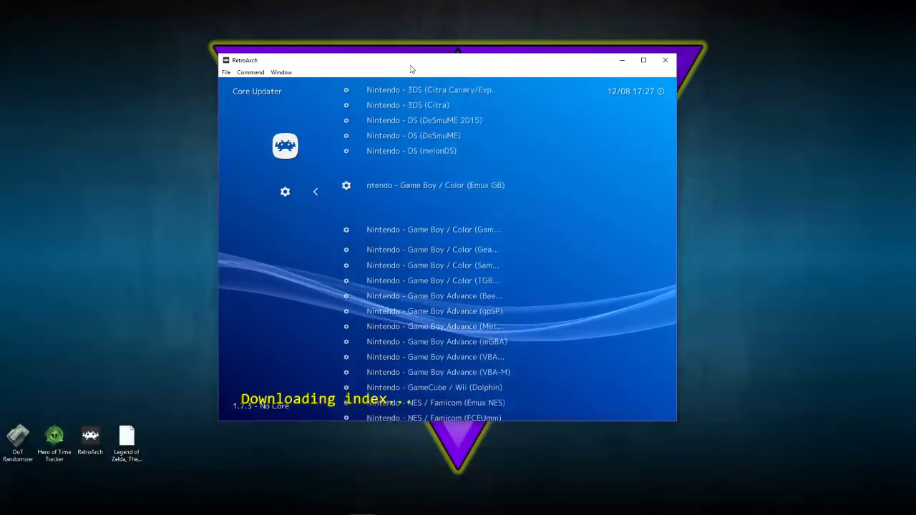
key("Up")
key("Up")
key("Up")
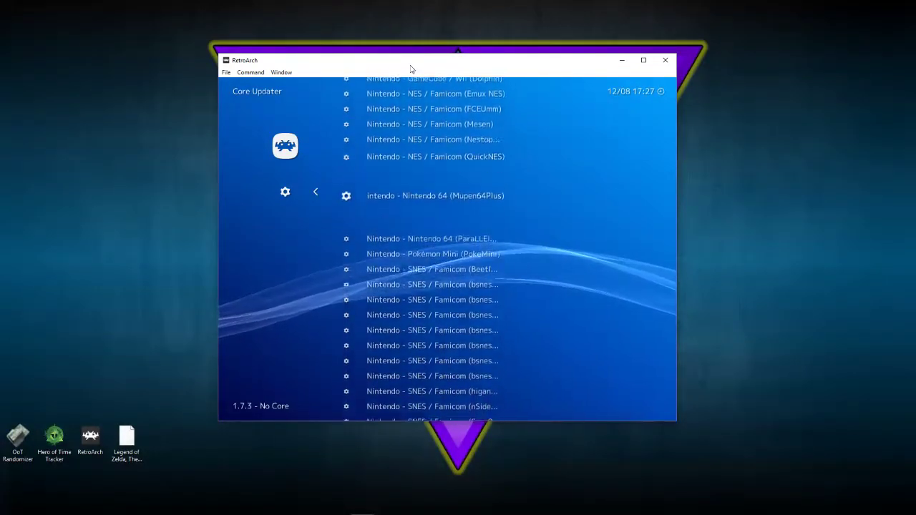
key("Down")
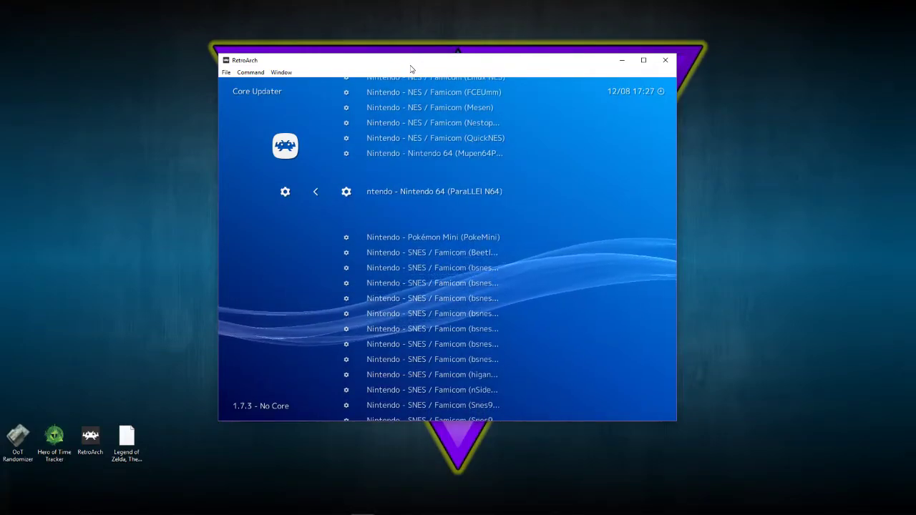
key("Up")
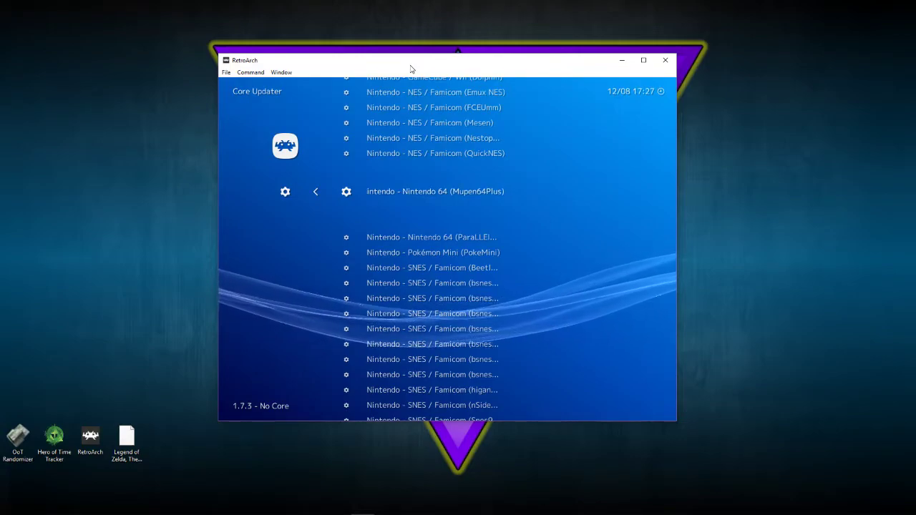
key("Down")
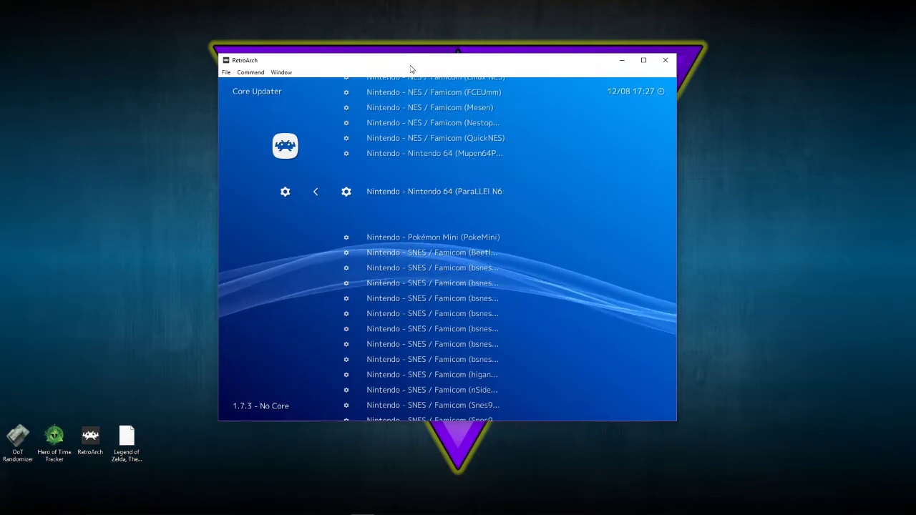
key("Return")
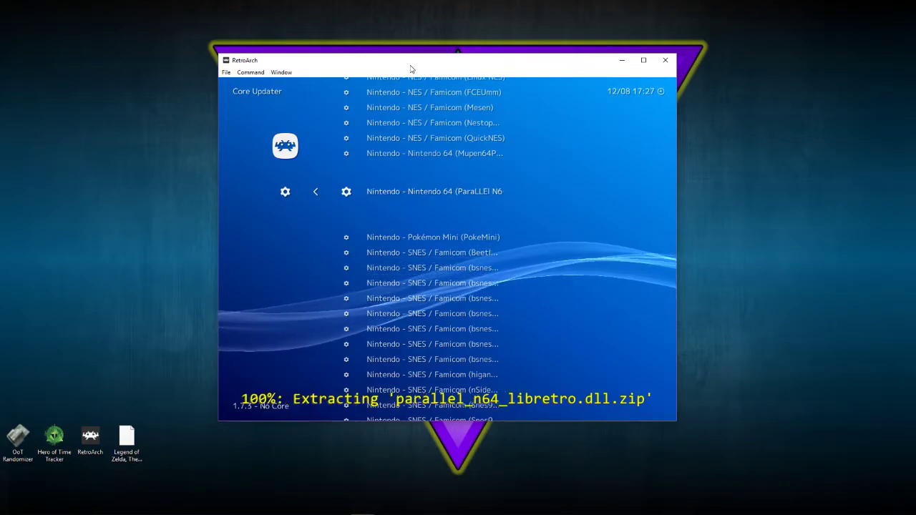
Load the ParaLLEl N64 core from the Load Core list.
key("BackSpace")
key("BackSpace")
key("Return")
key("BackSpace")
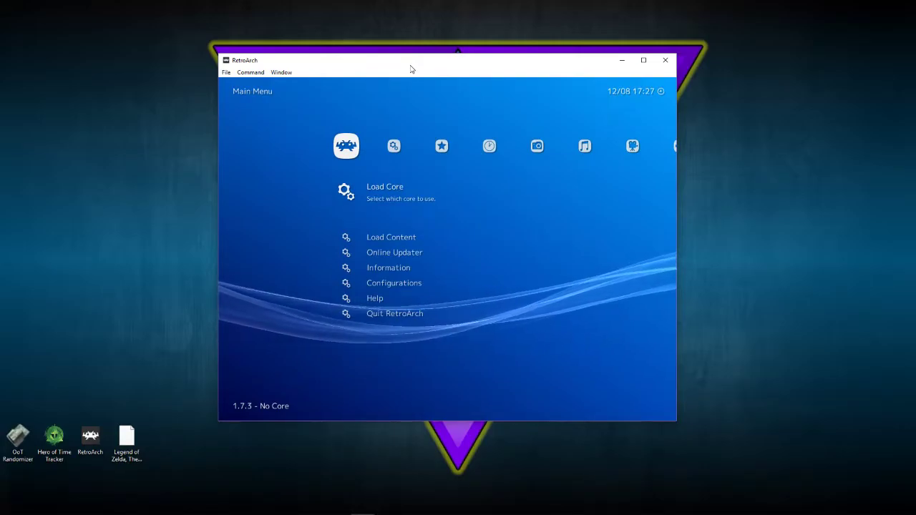
key("Return")
key("Down")
key("Return")
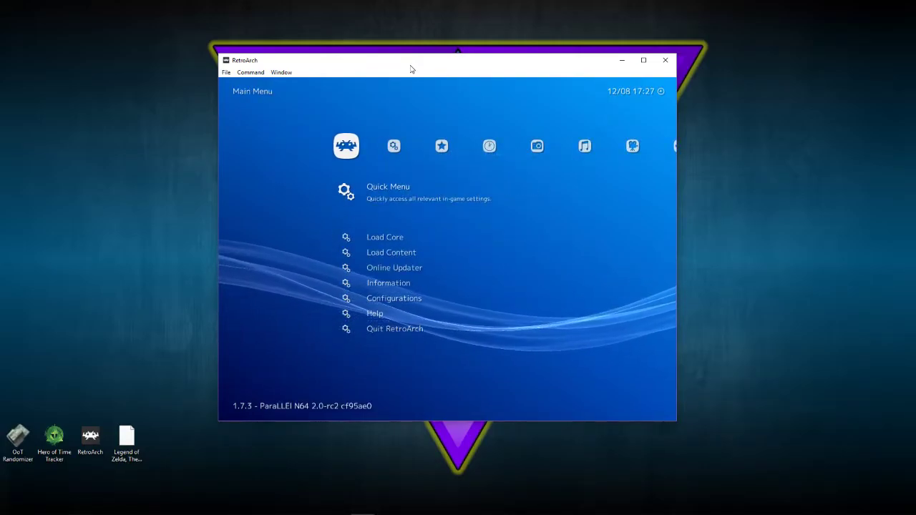
In Video settings, lower Windowed Scale to 1.0x, then restore it to 3.0x.
key("Down")
key("Down")
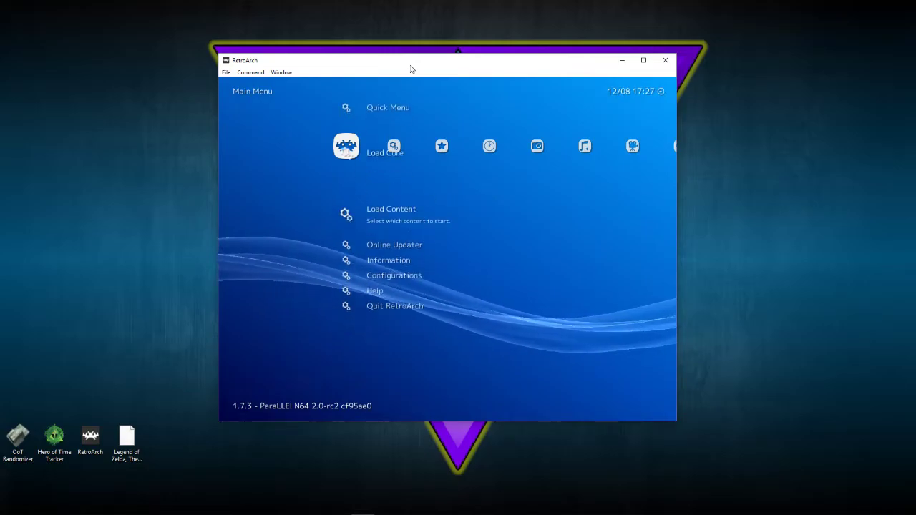
key("Up")
key("Up")
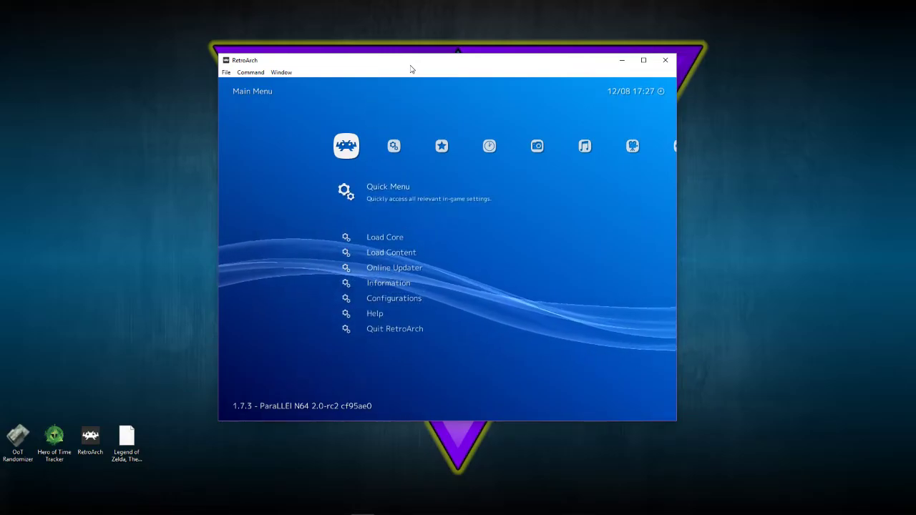
key("Right")
key("Down")
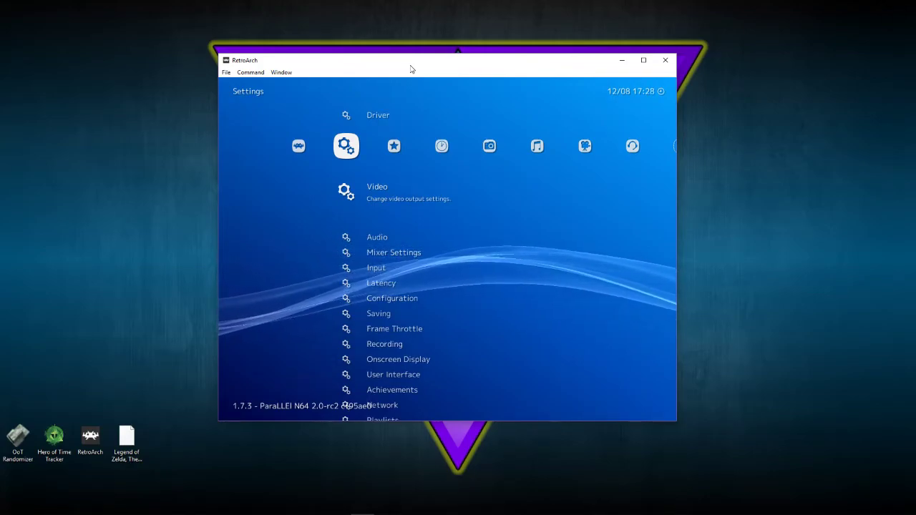
key("Return")
key("Down")
key("Down")
key("Down")
key("Down")
key("Down")
key("Down")
key("Down")
key("Down")
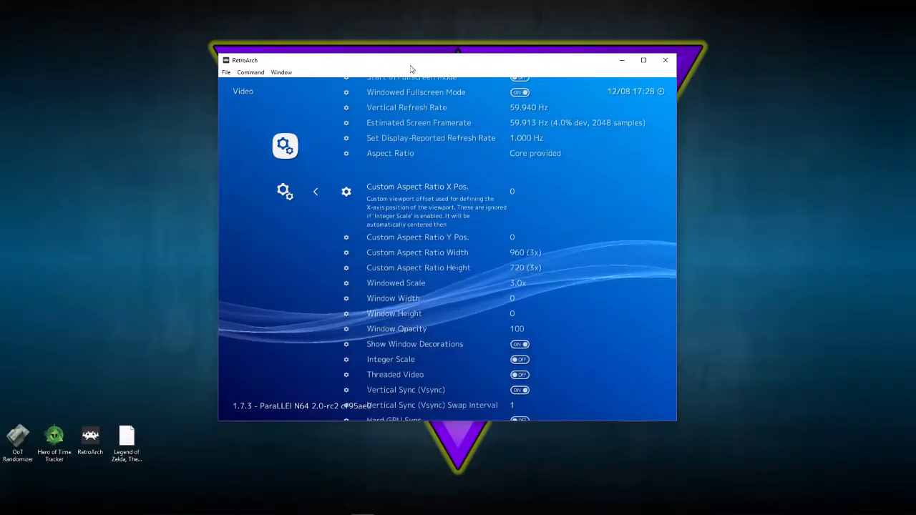
key("Down")
key("Down")
key("Down")
key("Down")
key("Down")
key("Down")
key("Down")
key("Down")
key("Down")
key("Up")
key("Up")
key("Up")
key("Up")
key("Up")
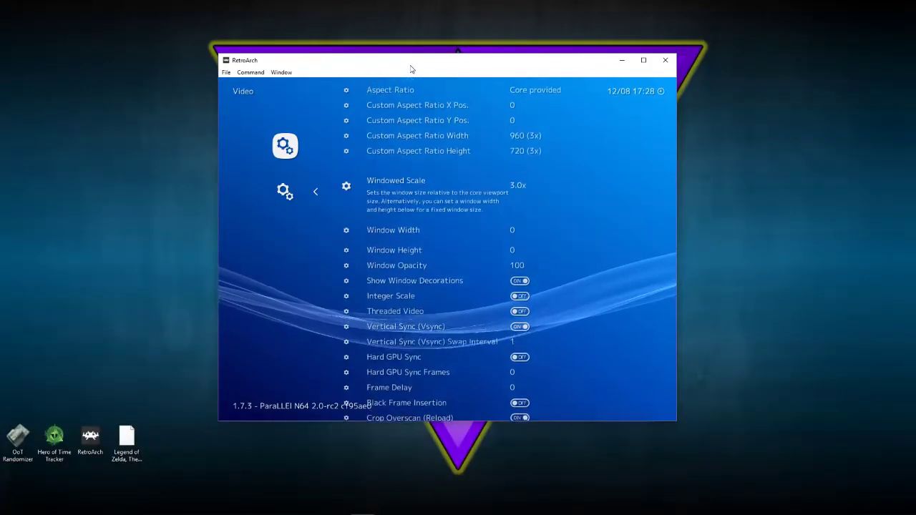
key("Left")
key("Left")
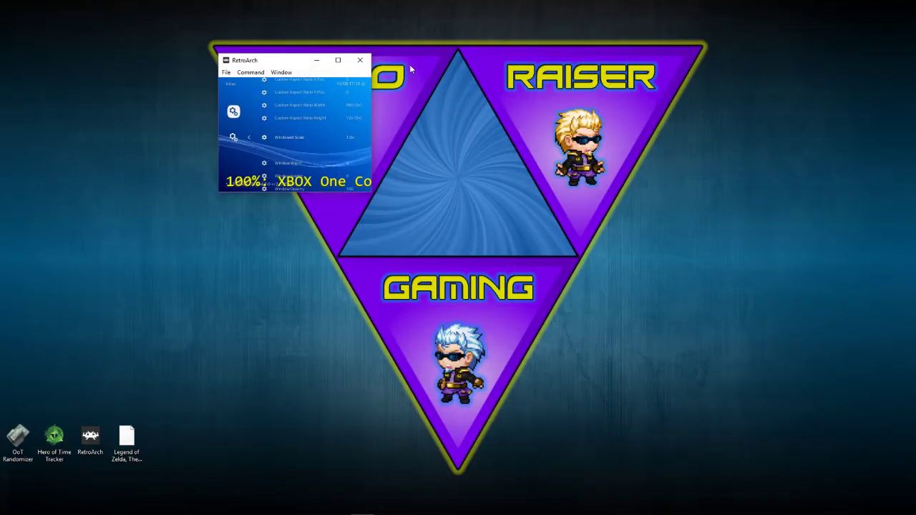
key("Right")
key("Right")
key("BackSpace")
Return to the Main Menu and open Load Content.
key("Down")
key("Left")
key("Down")
key("Return")
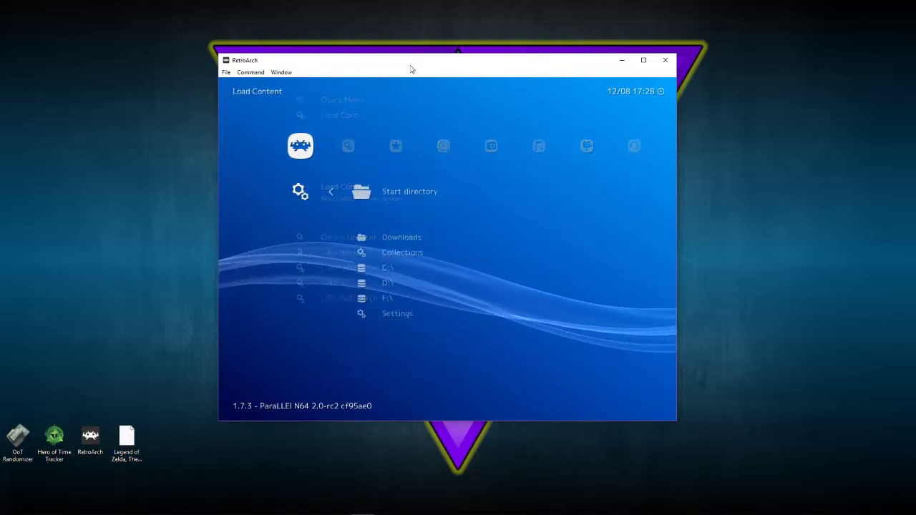
Browse to C:\Roms and run the randomized OoT_medallions ROM with ParaLLEl N64.
key("Down")
key("BackSpace")
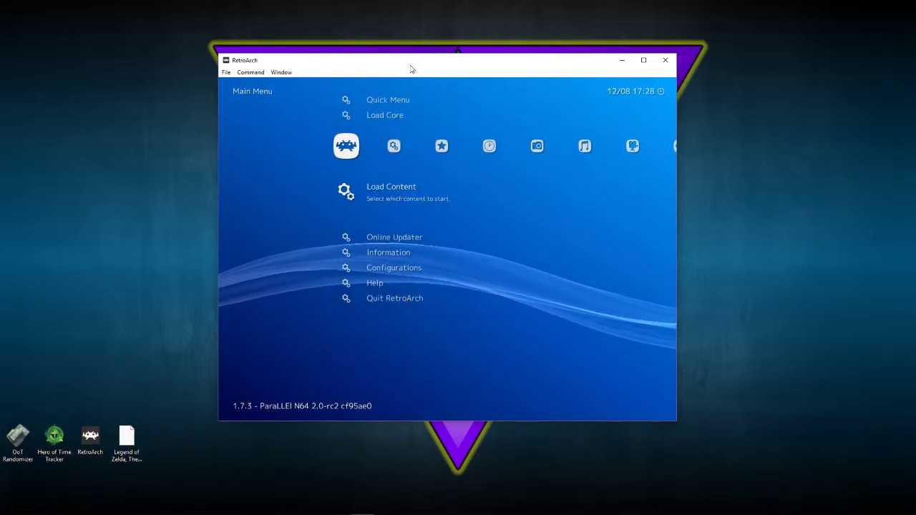
key("Return")
key("Down")
key("Down")
key("Down")
key("Return")
key("Down")
key("Down")
key("Down")
key("Down")
key("Down")
key("Down")
key("Down")
key("Down")
key("Down")
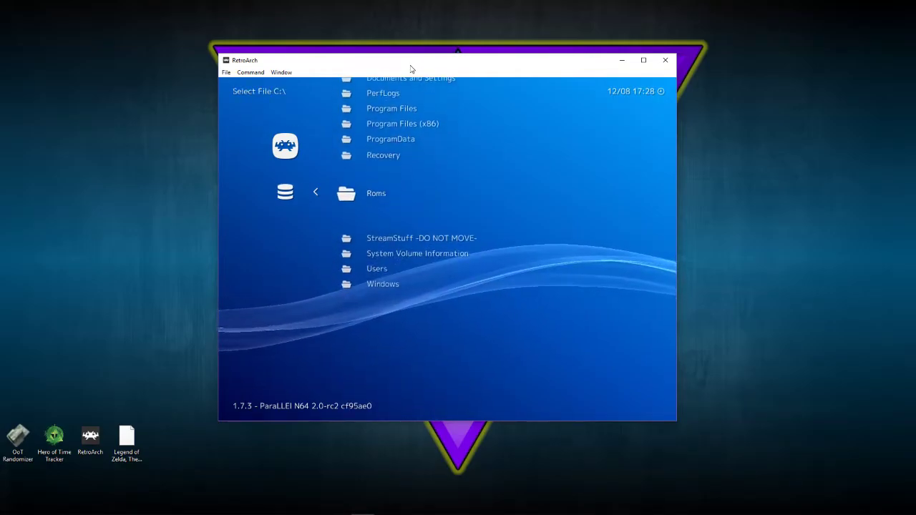
key("Return")
key("Down")
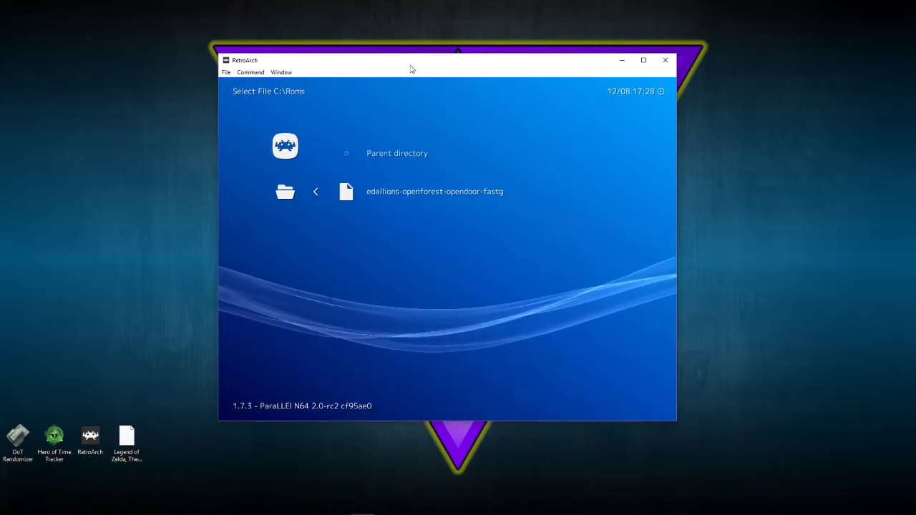
key("Return")
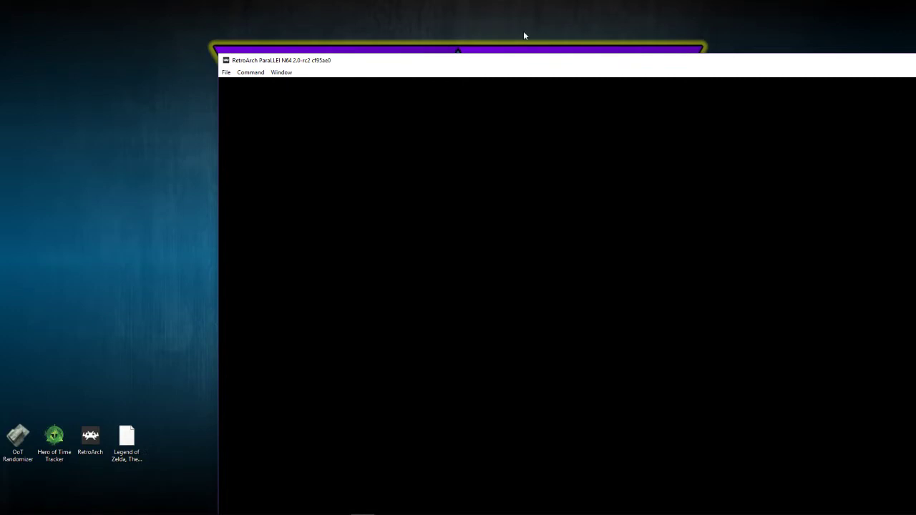
Move the game window up and left, then choose Close Content from the Quick Menu.
left_click_drag(665, 65, 396, 33)
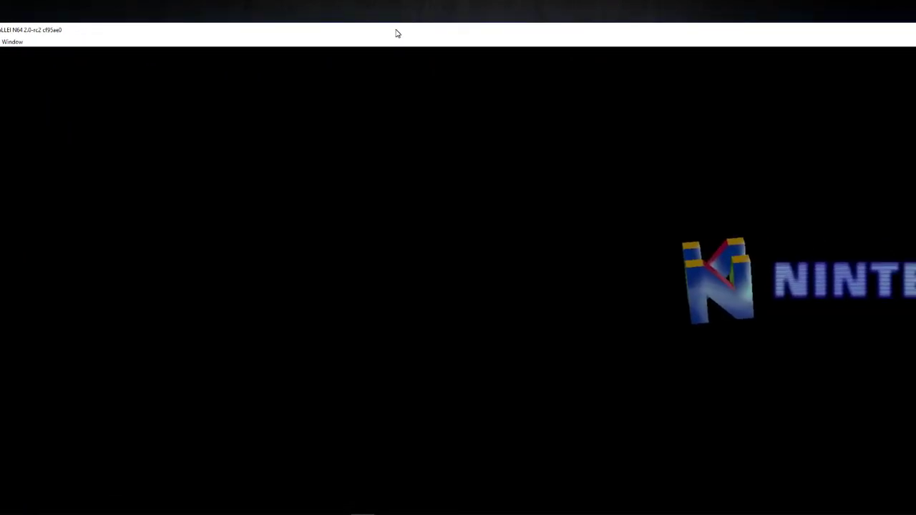
left_click_drag(548, 33, 581, 51)
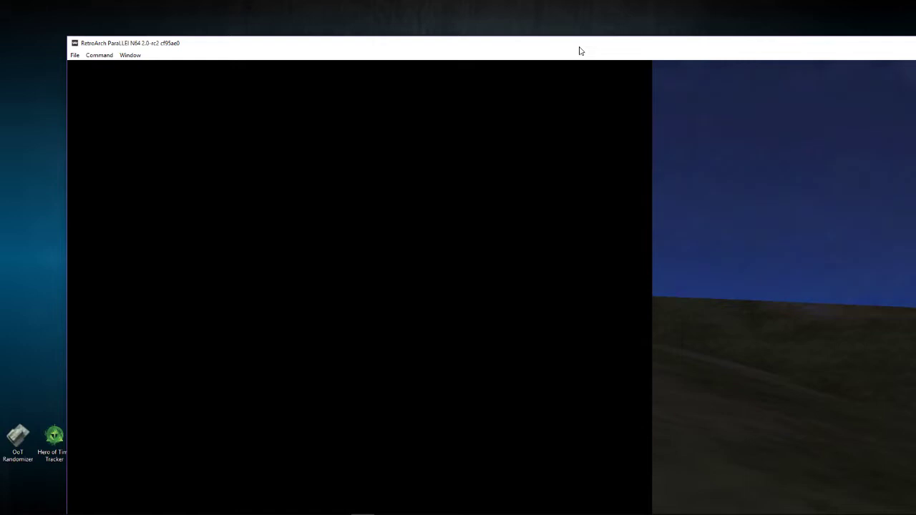
key("F1")
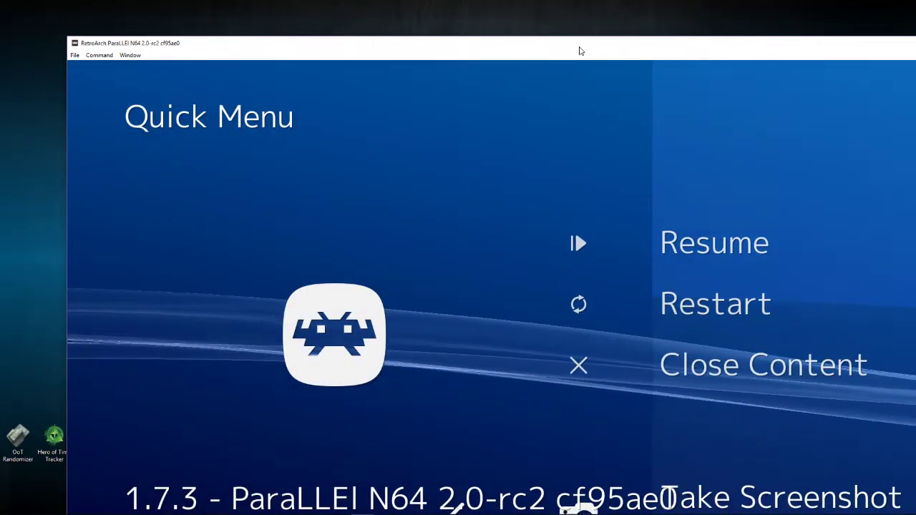
key("Up")
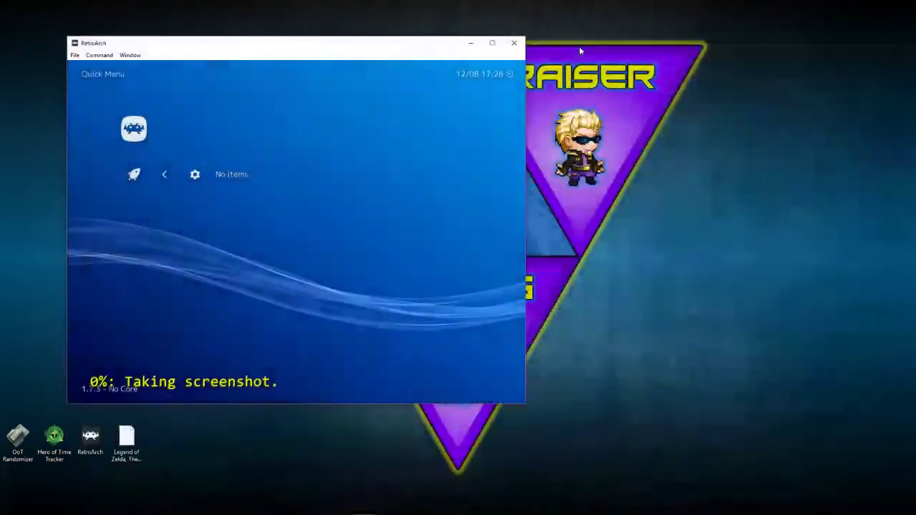
Lower the Video Windowed Scale from 3.0x to 1.0x.
key("Right")
key("Down")
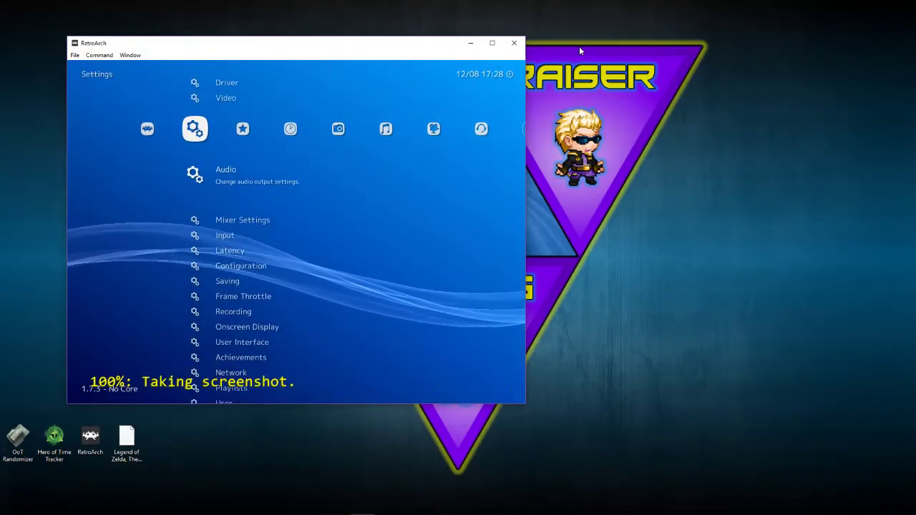
key("Return")
key("Down")
key("Down")
key("Down")
key("Down")
key("Down")
key("Down")
key("Down")
key("Down")
key("Down")
key("Down")
key("Down")
key("Down")
key("Down")
key("Down")
key("Down")
key("Down")
key("Down")
key("Down")
key("Down")
key("Down")
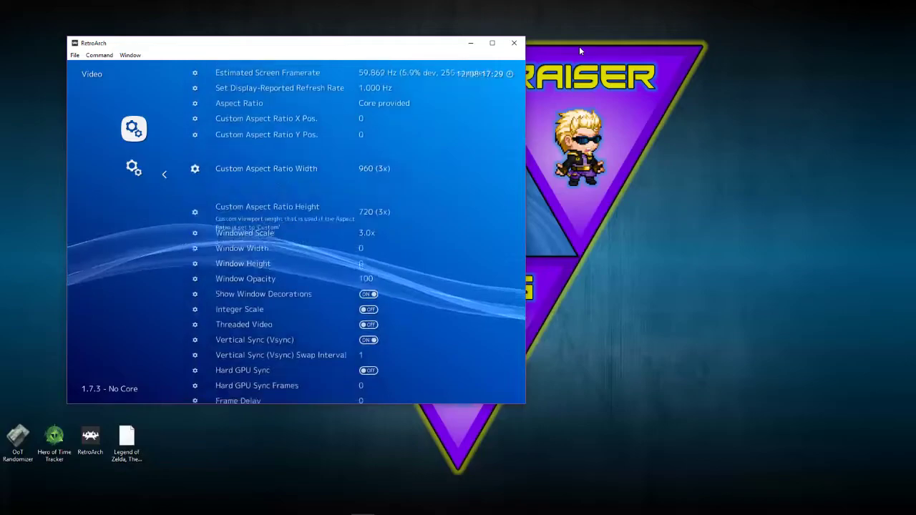
key("Up")
key("Up")
key("Up")
key("Up")
key("Up")
key("Up")
key("Up")
key("Up")
key("Up")
key("Up")
key("Up")
key("Up")
key("Up")
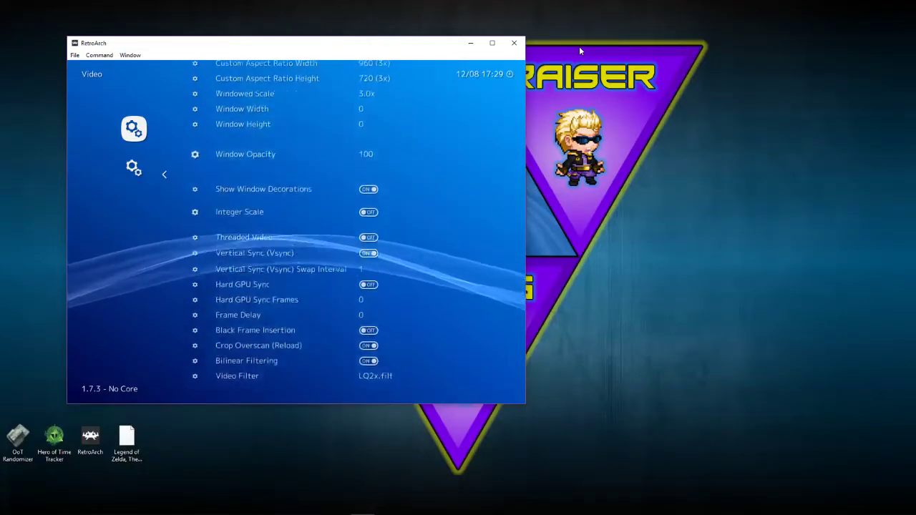
key("Left")
key("Left")
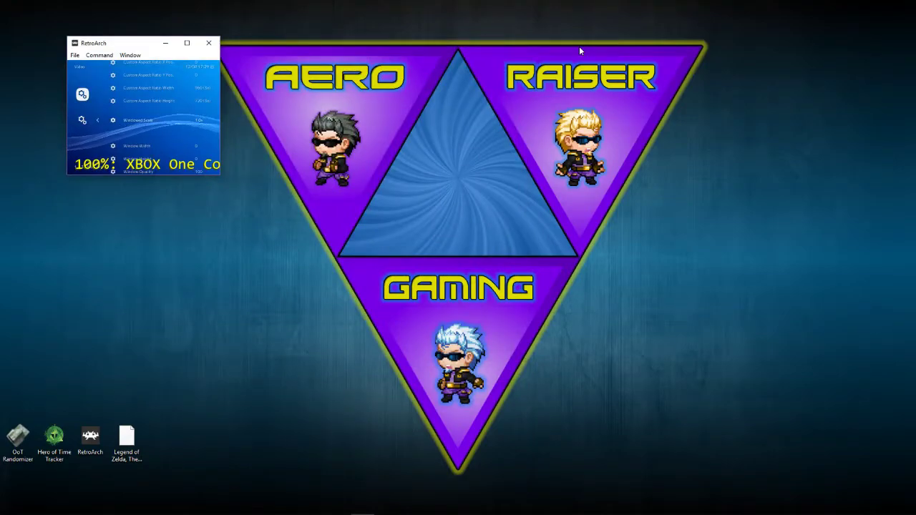
key("BackSpace")
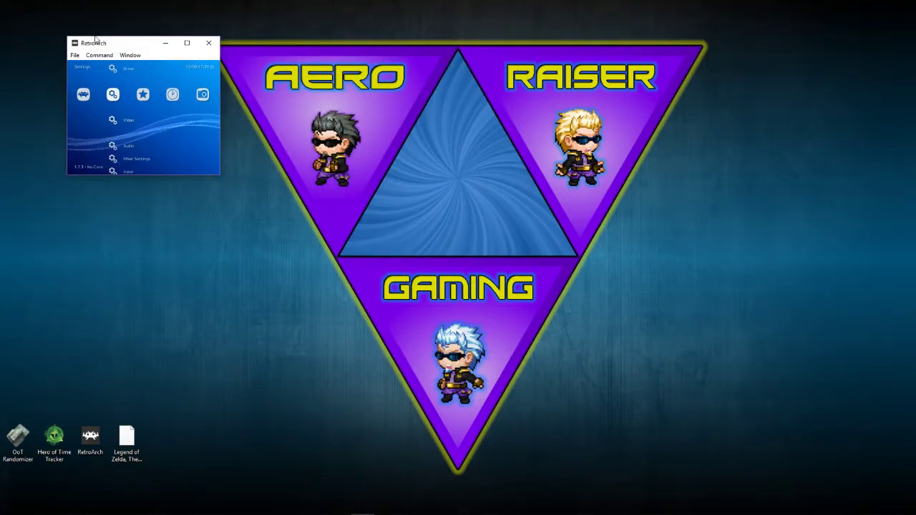
Move the RetroArch window to the top centre and start a new save in empty File 3.
left_click_drag(115, 49, 215, 30)
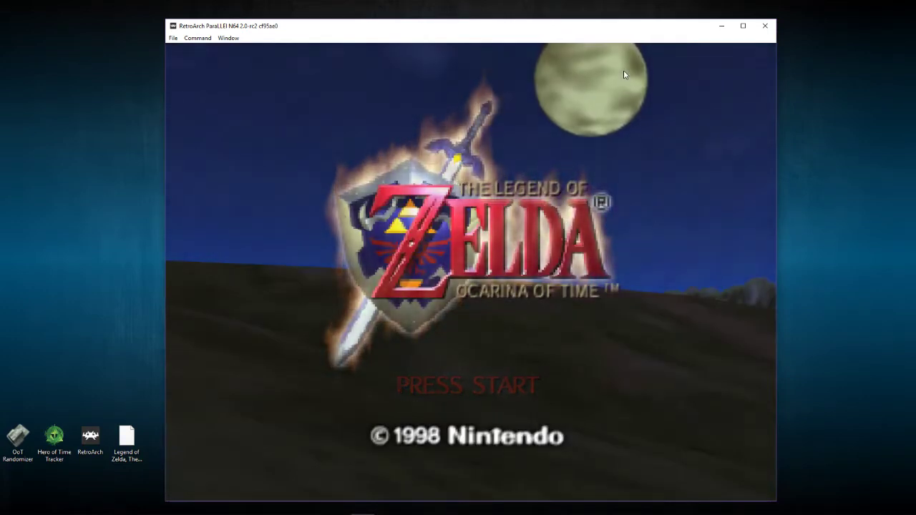
key("Return")
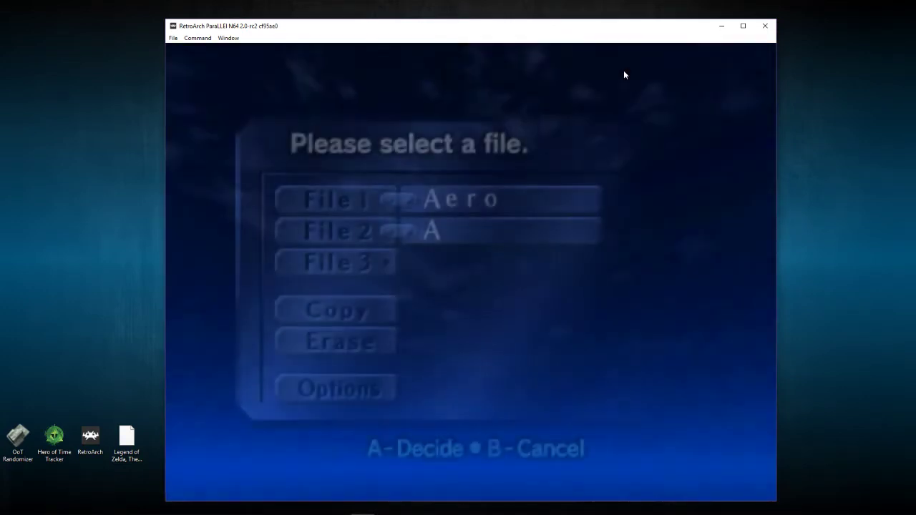
key("Down")
key("Down")
key("Up")
key("Up")
key("Down")
key("Down")
key("Return")
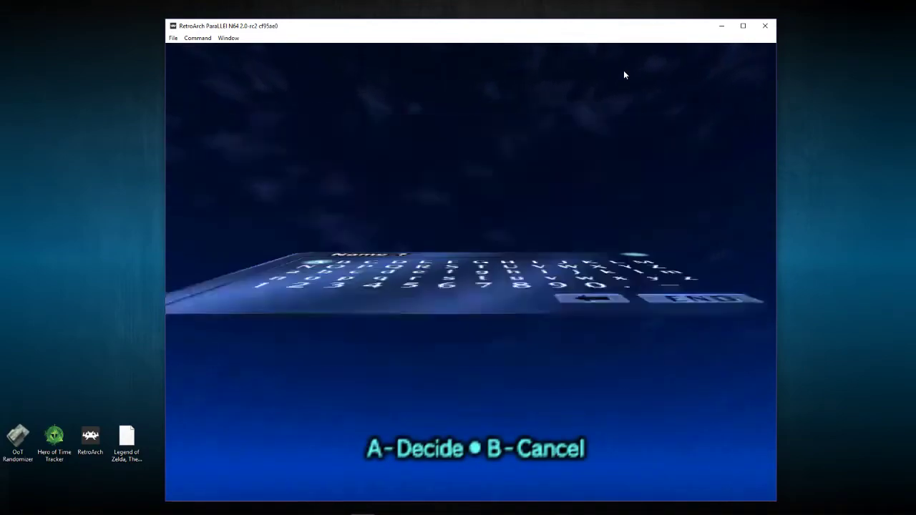
Spell the first letters of the name, 'Youtu', on the on-screen keyboard.
key("Right")
key("Right")
key("Right")
key("Right")
key("Right")
key("Right")
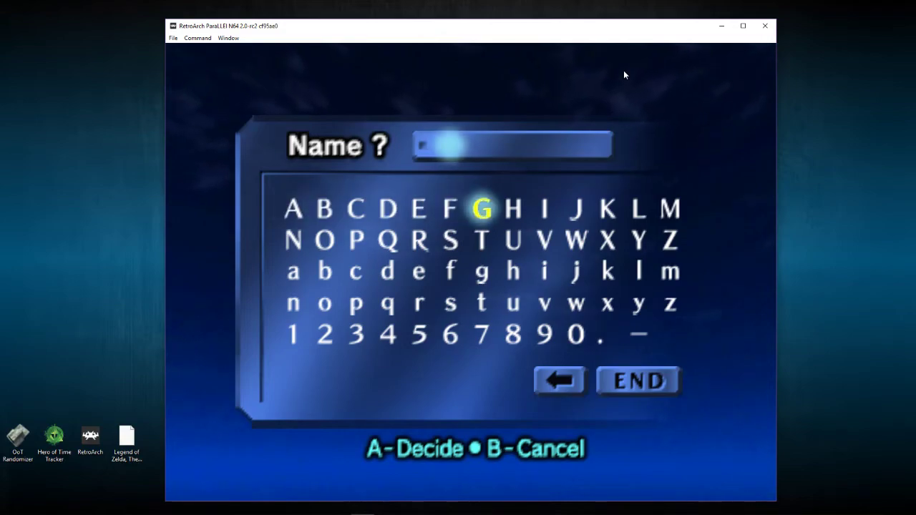
key("Right")
key("Down")
key("Right")
key("Right")
key("Right")
key("Right")
key("Return")
key("Left")
key("Left")
key("Left")
key("Left")
key("Down")
key("Left")
key("Left")
key("Left")
key("Left")
key("Left")
key("Left")
key("Down")
key("Right")
key("Left")
key("Return")
key("Right")
key("Right")
key("Right")
key("Right")
Add 'b' and 'e' to complete the name 'Youtube' and confirm with END.
key("Right")
key("Right")
key("Left")
key("Return")
key("Right")
key("Return")
key("Left")
key("Left")
key("Up")
key("Left")
key("Left")
key("Left")
key("Left")
key("Return")
key("Right")
key("Right")
key("Right")
key("Return")
key("Down")
key("Down")
key("Down")
key("Return")
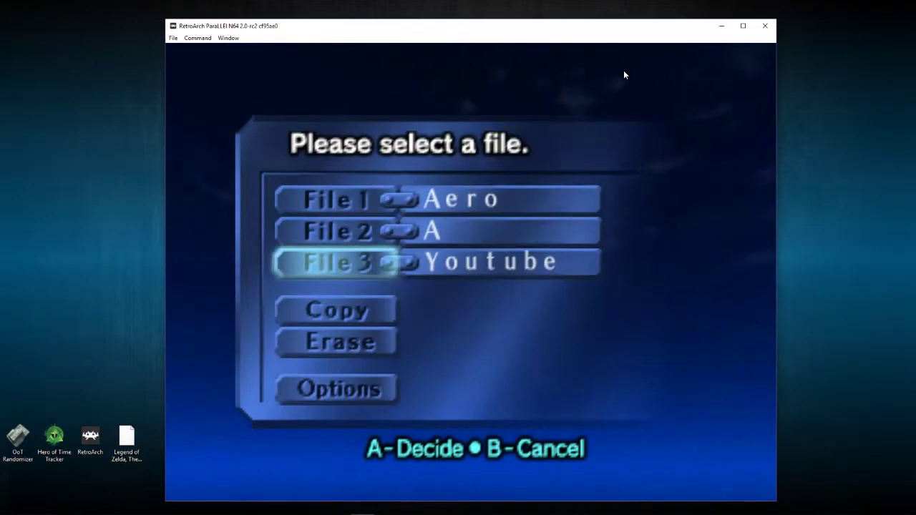
Choose the Youtube save in File 3 on the file-select screen.
key("Return")
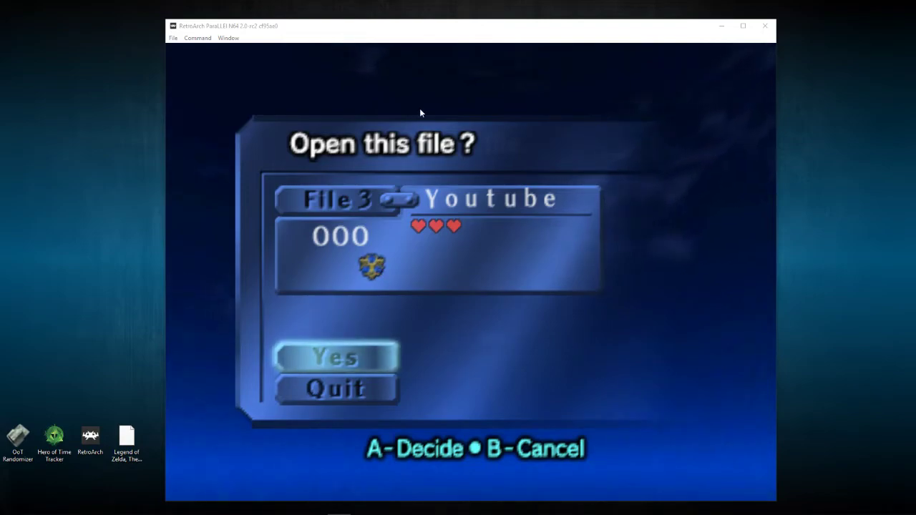
Shift the game window left, place Hero of Time Tracker beside it, and mark the gem collected.
left_click_drag(427, 31, 354, 32)
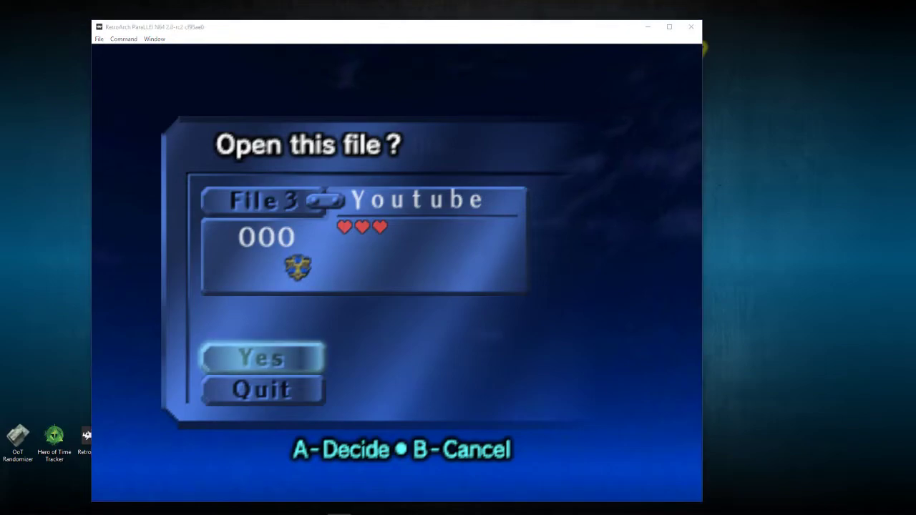
left_click_drag(616, 119, 691, 116)
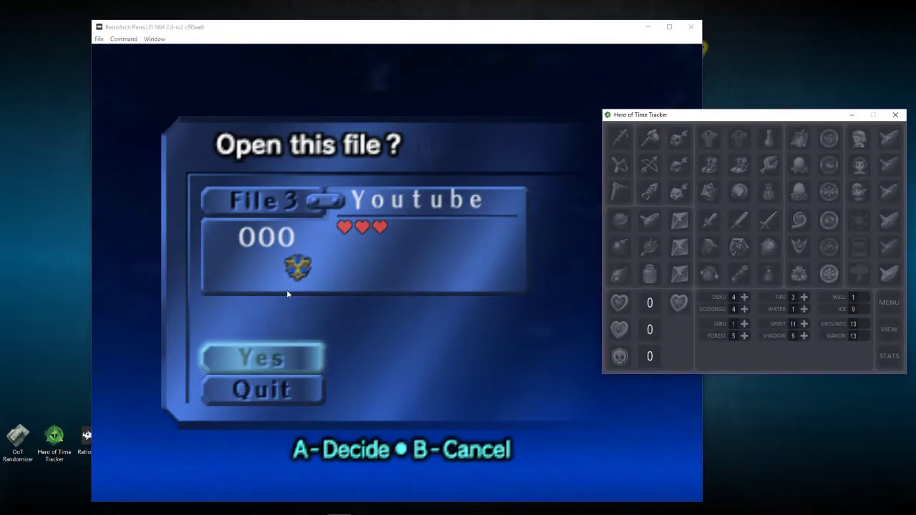
left_click(799, 274)
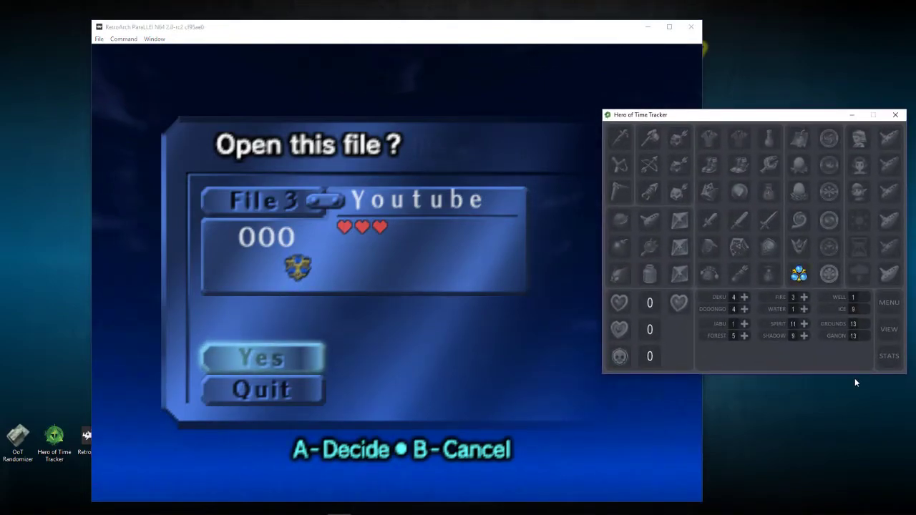